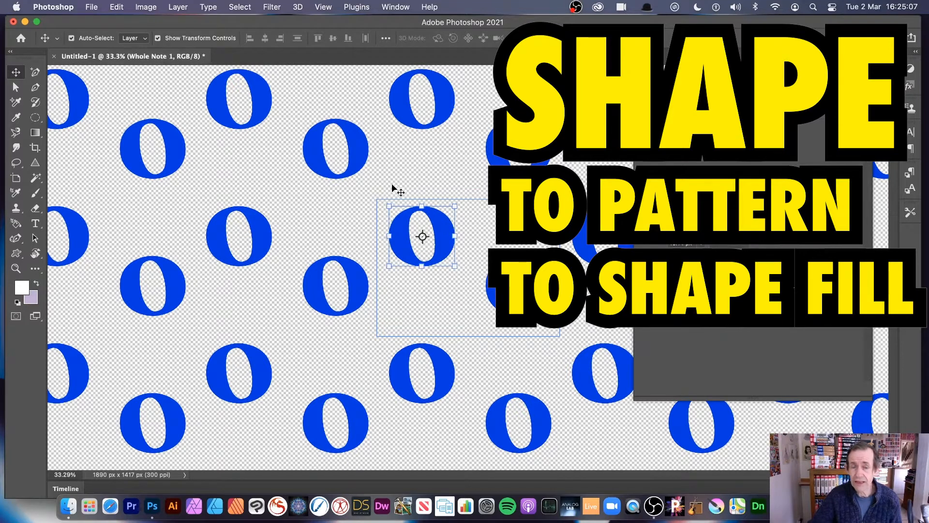
# Deselect the blue shape and close the existing pattern document without saving its changes
pyautogui.click(434, 178)
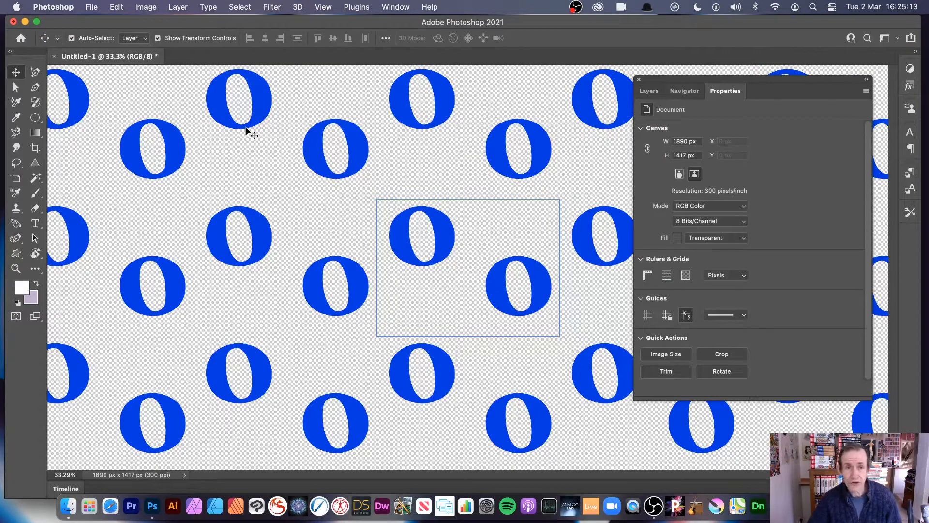
pyautogui.click(53, 57)
pyautogui.click(473, 220)
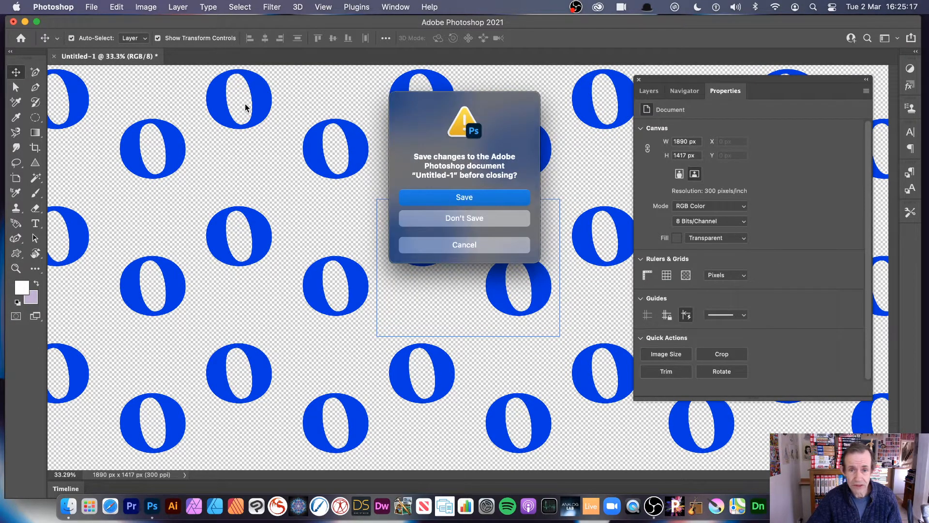
# Create a 1890 x 1417 px, 300 ppi RGB document with transparent background, and float it in an enlarged window
pyautogui.click(97, 7)
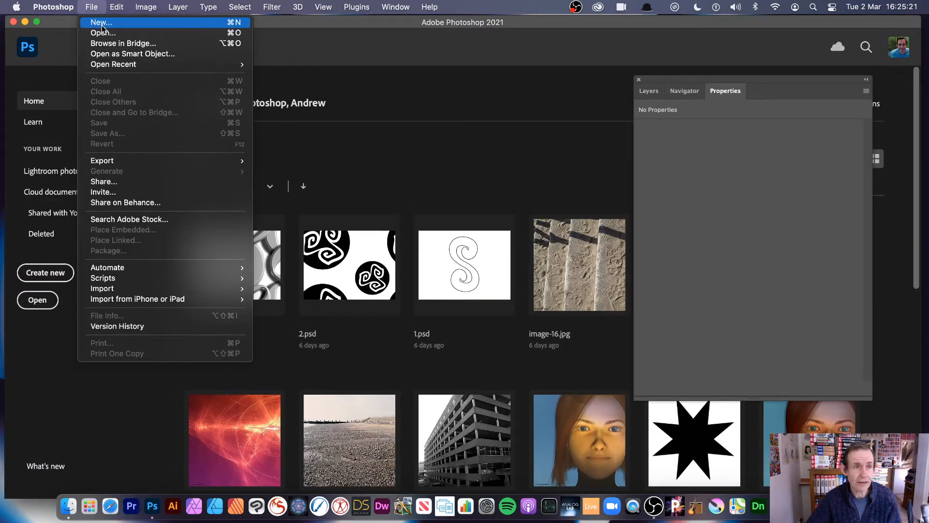
pyautogui.click(102, 24)
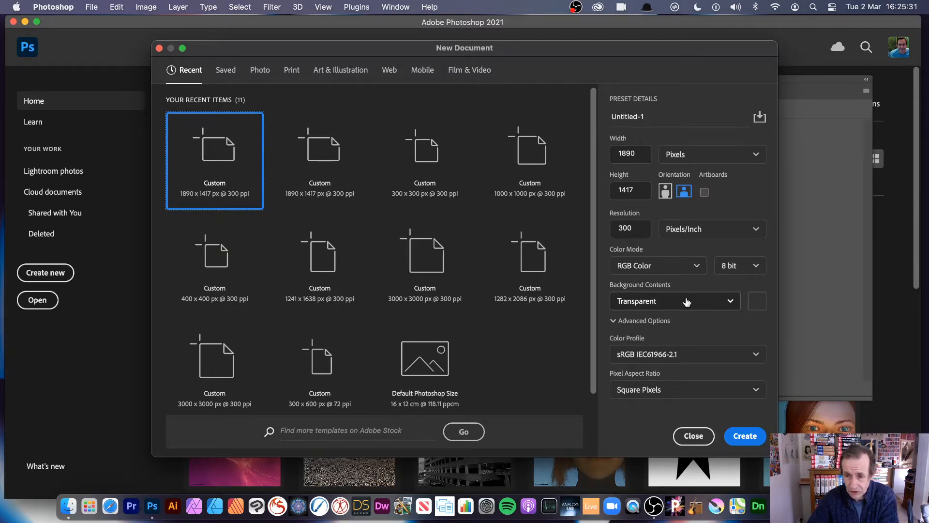
pyautogui.click(744, 436)
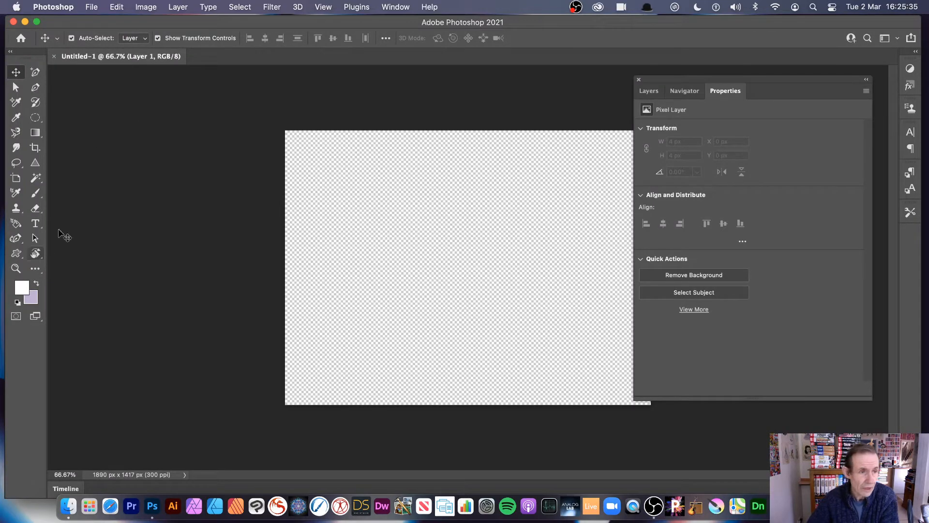
pyautogui.moveTo(134, 57); pyautogui.dragTo(157, 75)
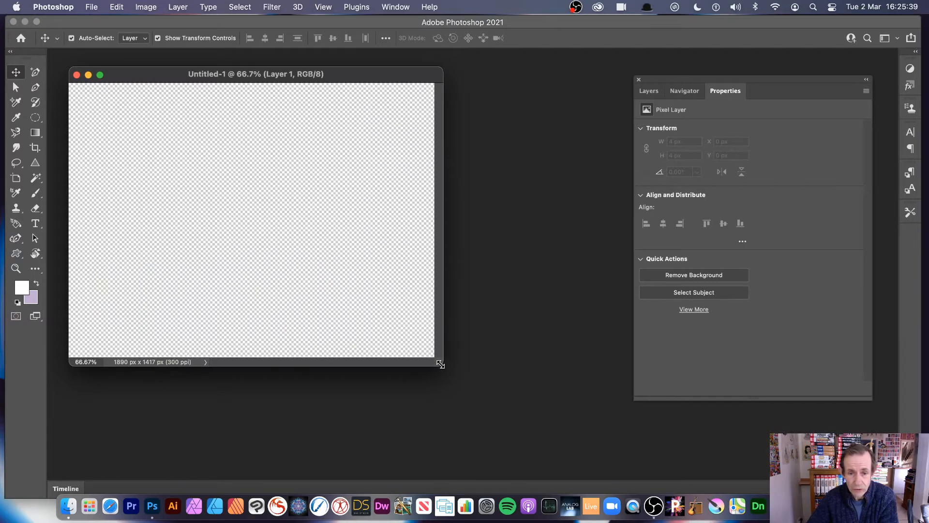
pyautogui.moveTo(440, 364); pyautogui.dragTo(676, 474)
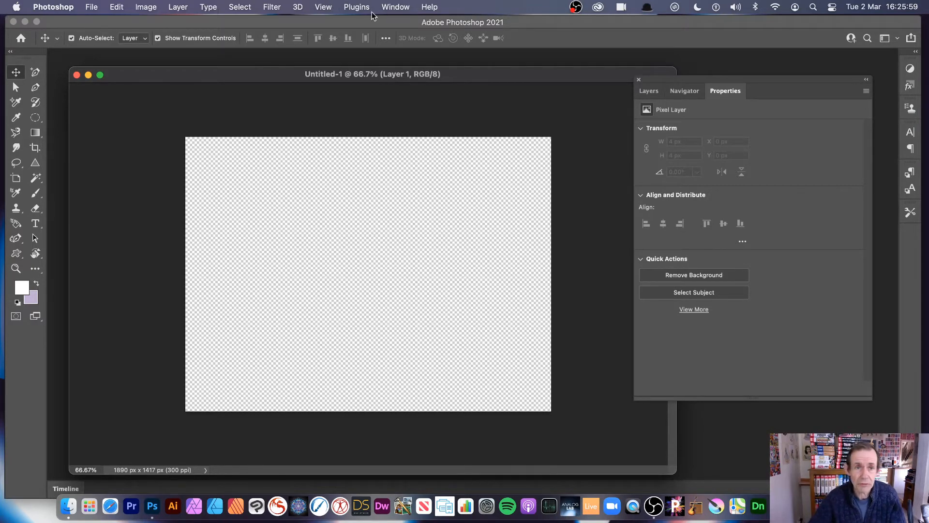
# Turn on Pattern Preview for the new document and accept the smart object notice
pyautogui.click(322, 8)
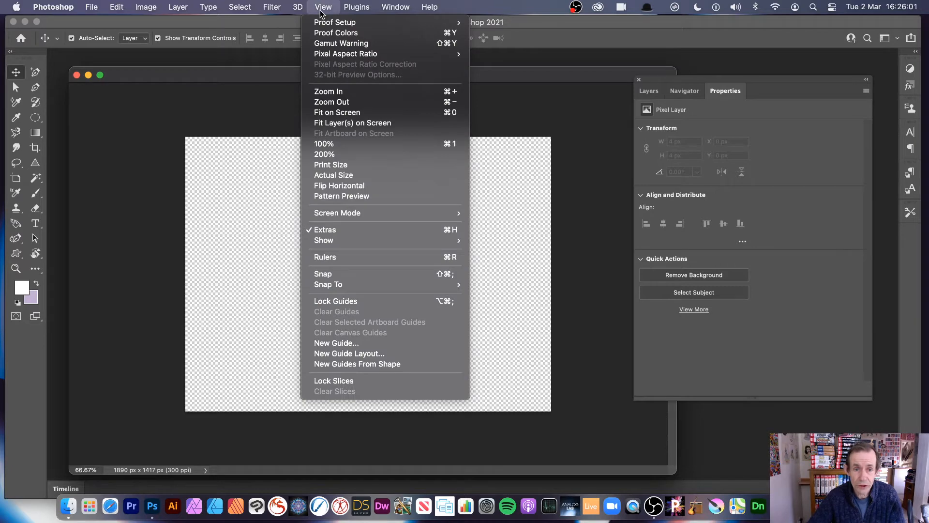
pyautogui.click(355, 196)
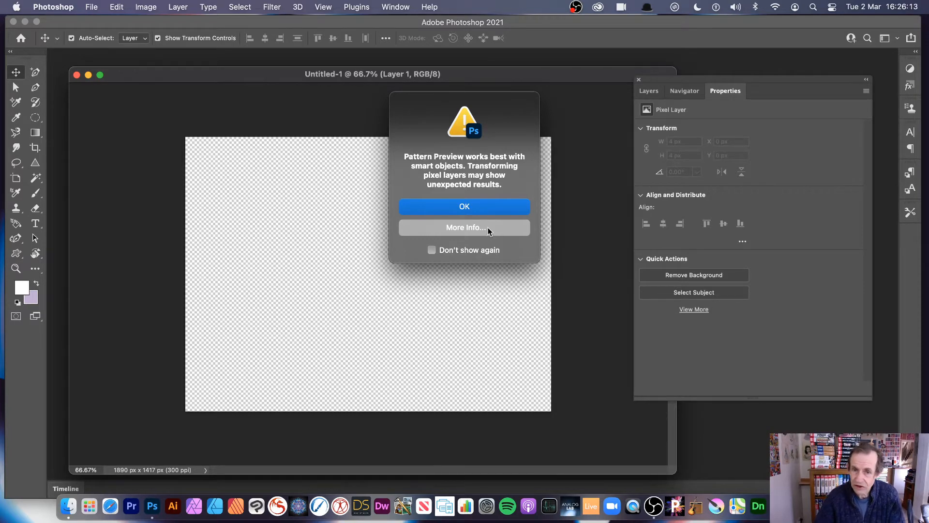
pyautogui.click(471, 206)
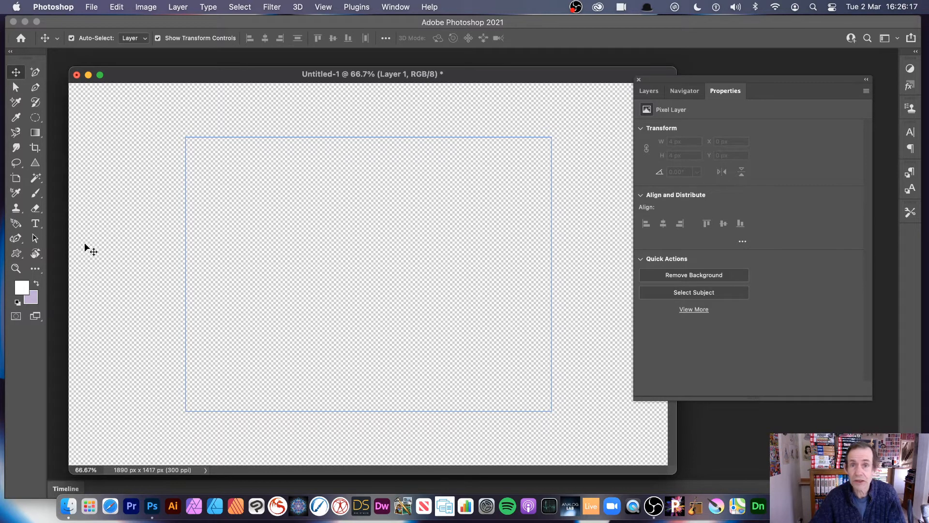
# Set up the Custom Shape Tool in Shape mode with a red fill and no stroke
pyautogui.click(16, 254)
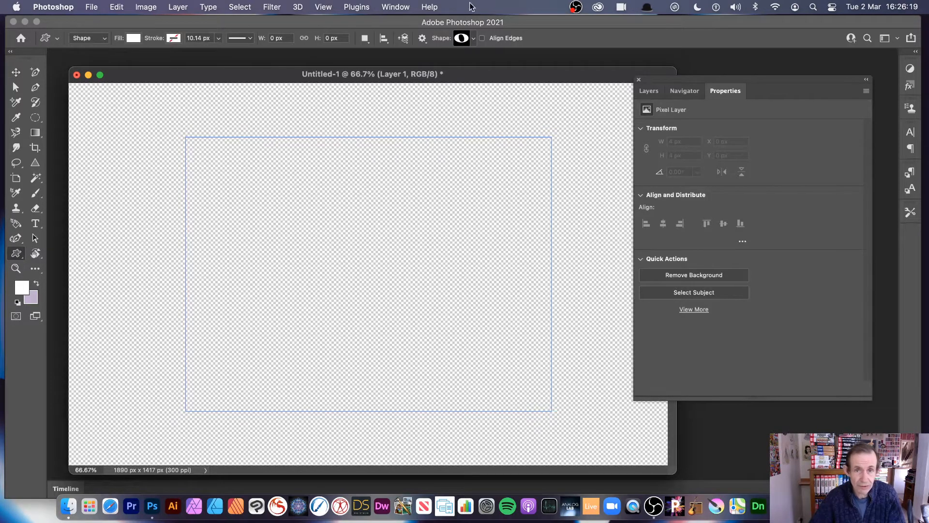
pyautogui.rightClick(19, 258)
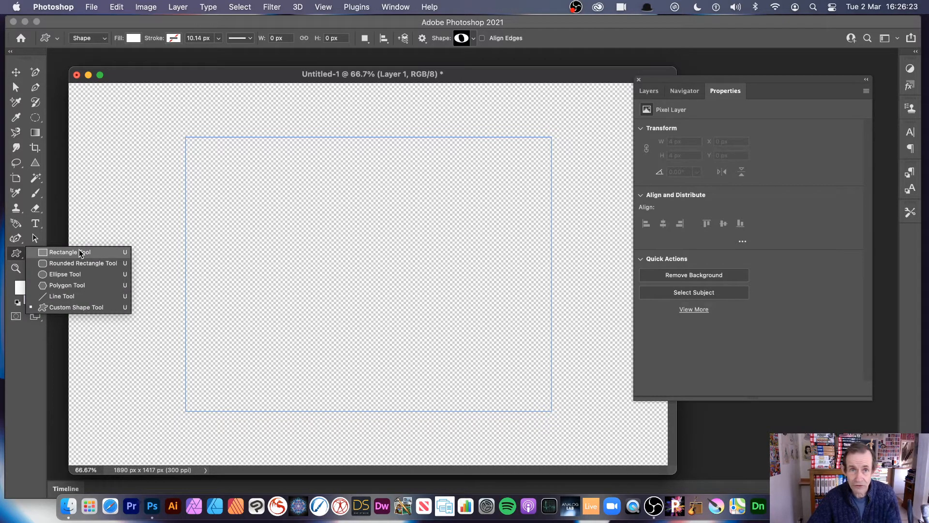
pyautogui.click(88, 308)
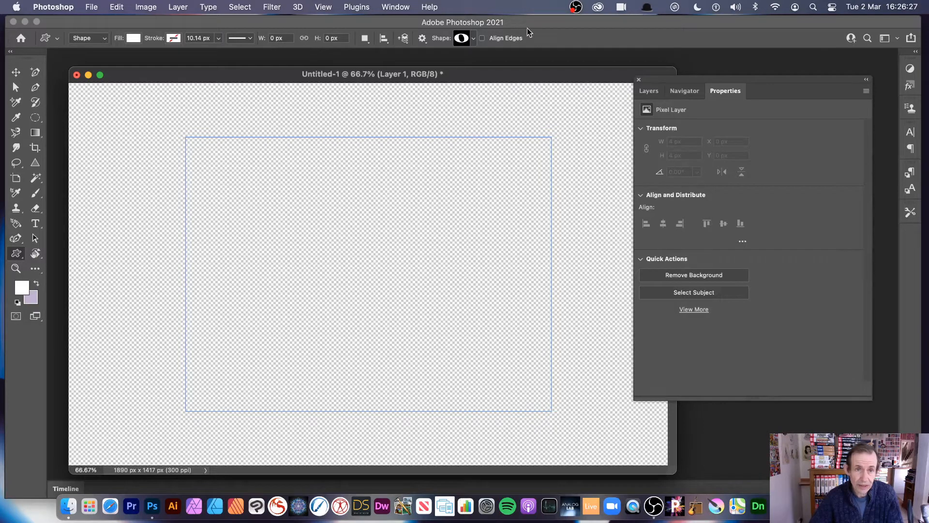
pyautogui.click(133, 39)
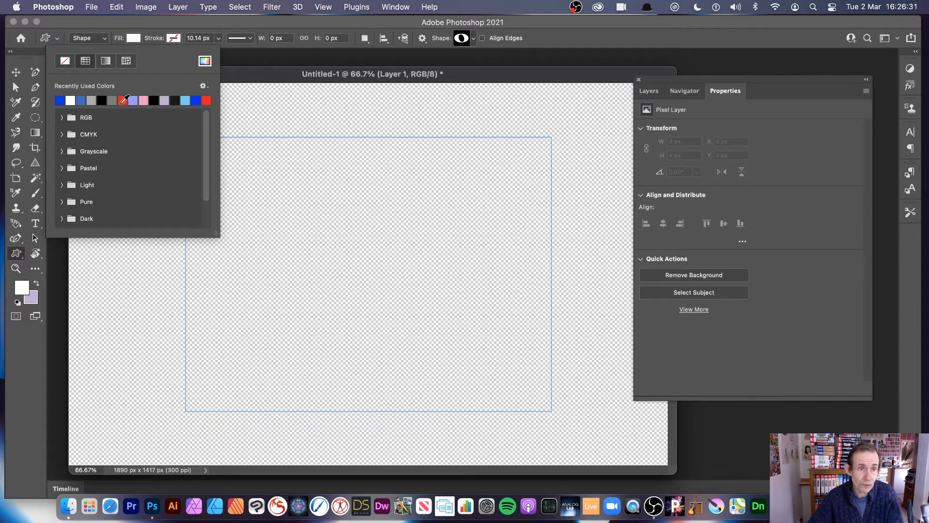
pyautogui.click(124, 100)
pyautogui.click(320, 32)
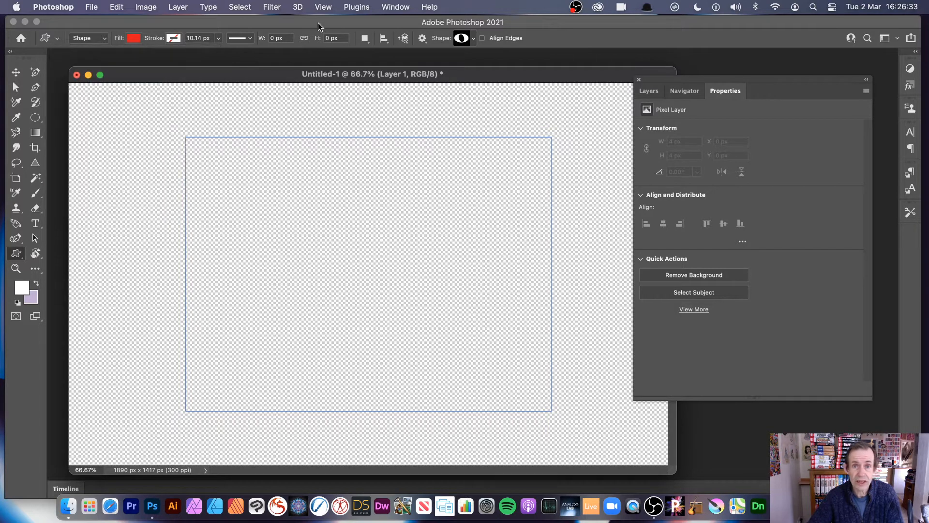
pyautogui.click(94, 42)
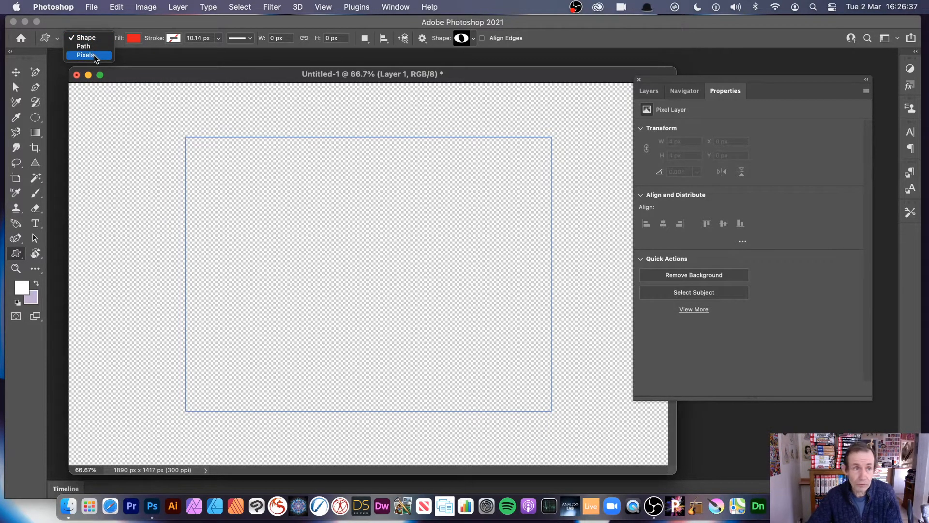
pyautogui.click(98, 39)
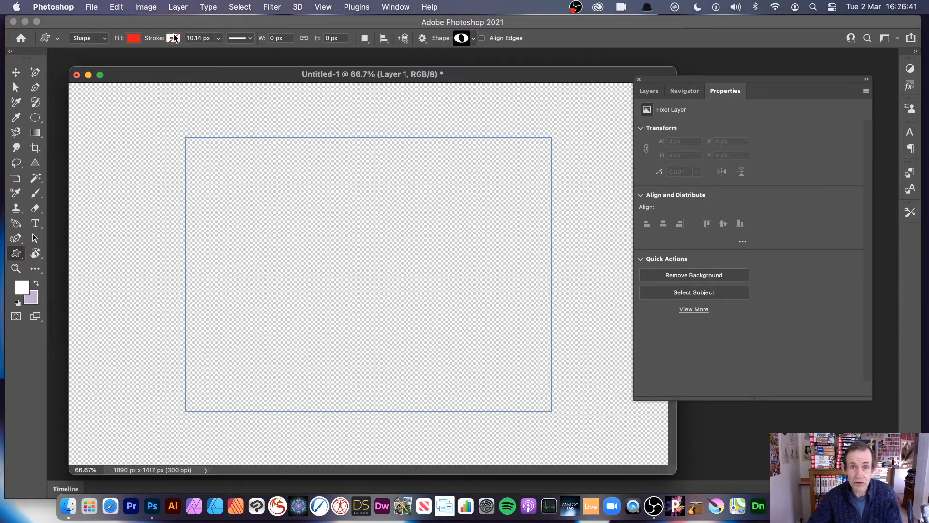
# Draw the Whole Note custom shape, about 987 x 763 px, near the middle of the canvas
pyautogui.click(474, 38)
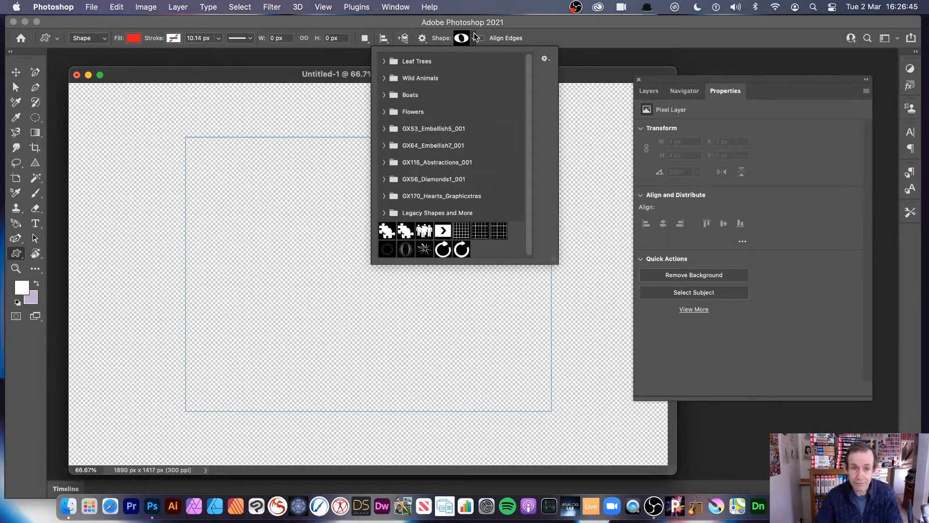
pyautogui.click(583, 39)
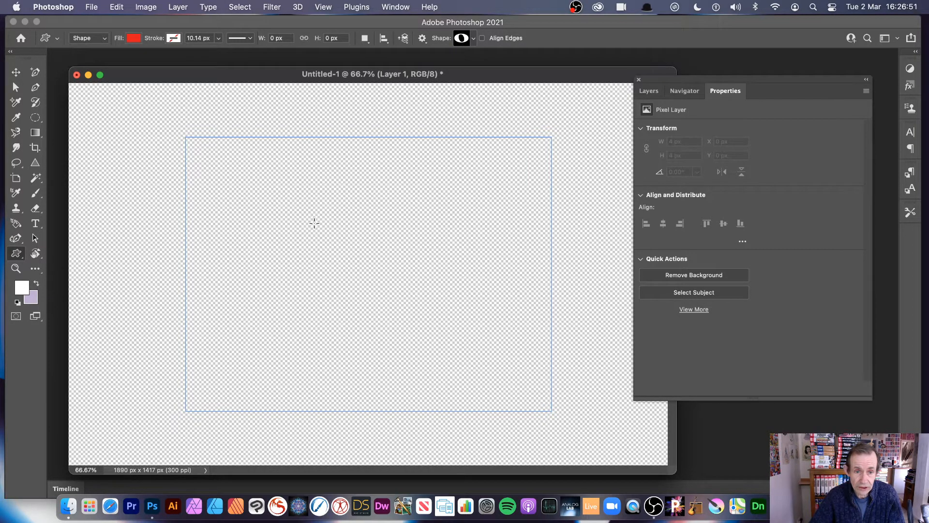
pyautogui.moveTo(286, 204); pyautogui.dragTo(477, 353)
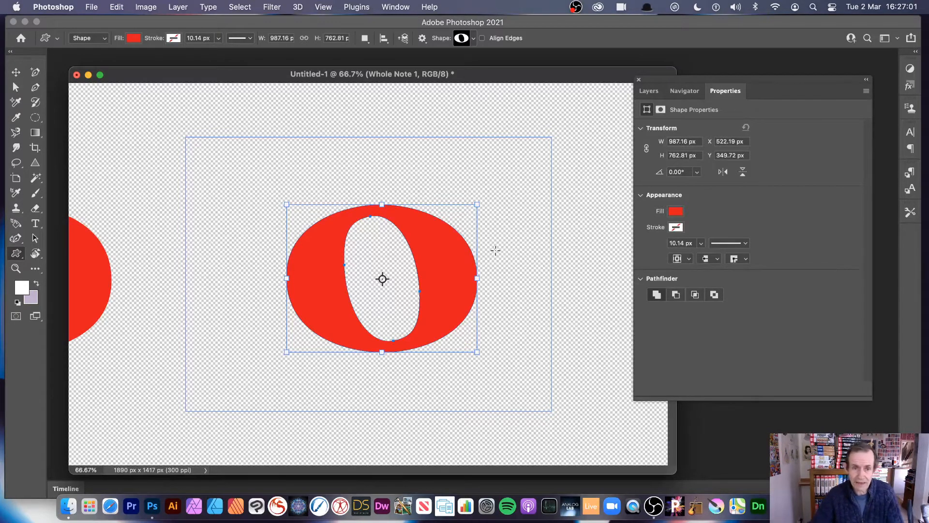
# Position the red note at the tile's lower right and a copy, scaled to about 80% width and 75% height, at its upper left
pyautogui.click(16, 72)
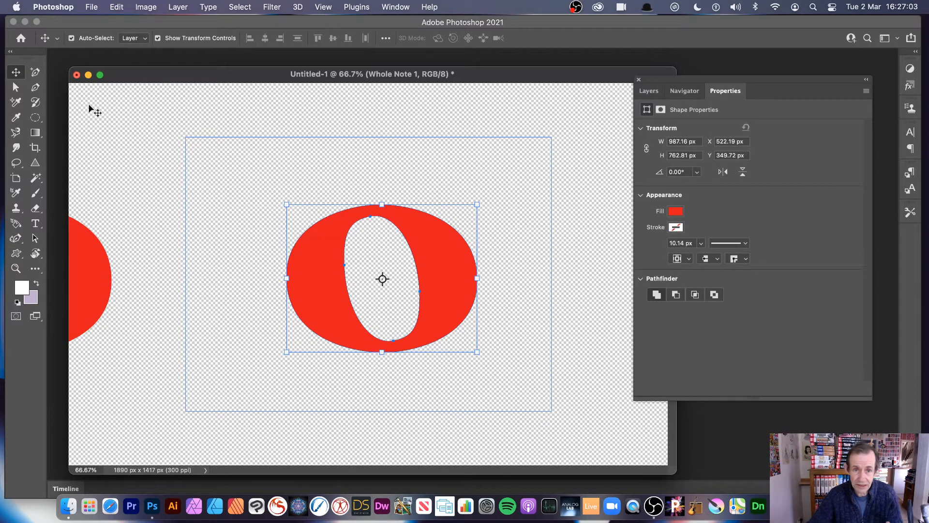
pyautogui.moveTo(324, 221); pyautogui.dragTo(234, 168)
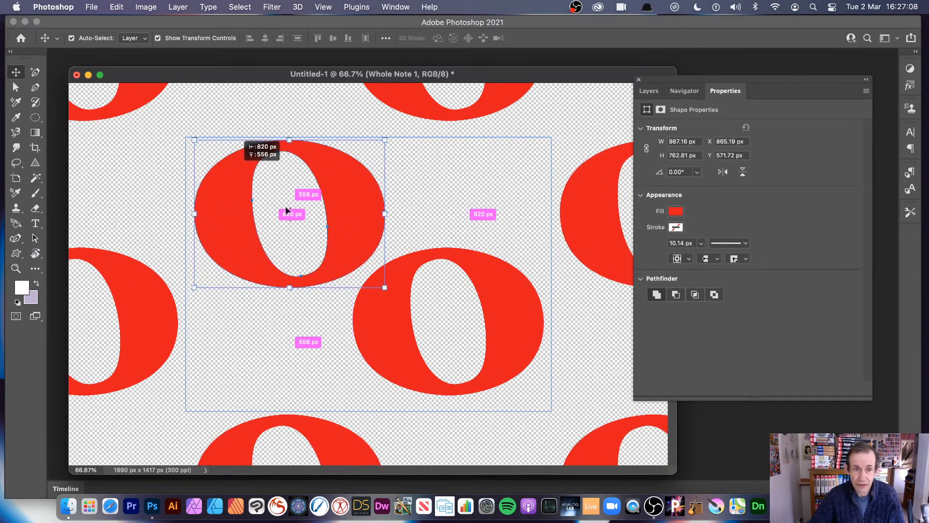
pyautogui.click(384, 288)
pyautogui.moveTo(385, 289); pyautogui.dragTo(347, 255)
pyautogui.moveTo(356, 208); pyautogui.dragTo(356, 207)
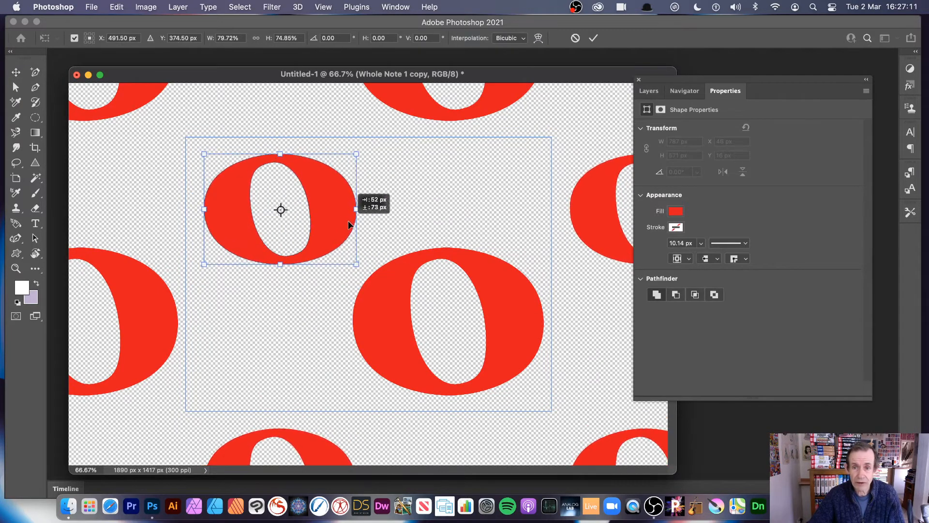
pyautogui.click(685, 91)
pyautogui.moveTo(758, 392)
pyautogui.mouseDown()
pyautogui.moveTo(737, 390)
pyautogui.moveTo(756, 391)
pyautogui.mouseUp()
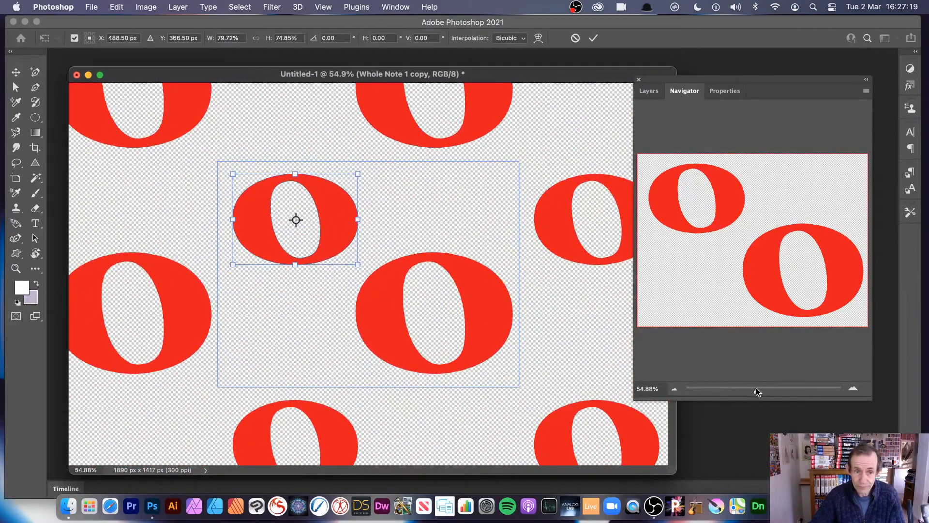
pyautogui.click(594, 38)
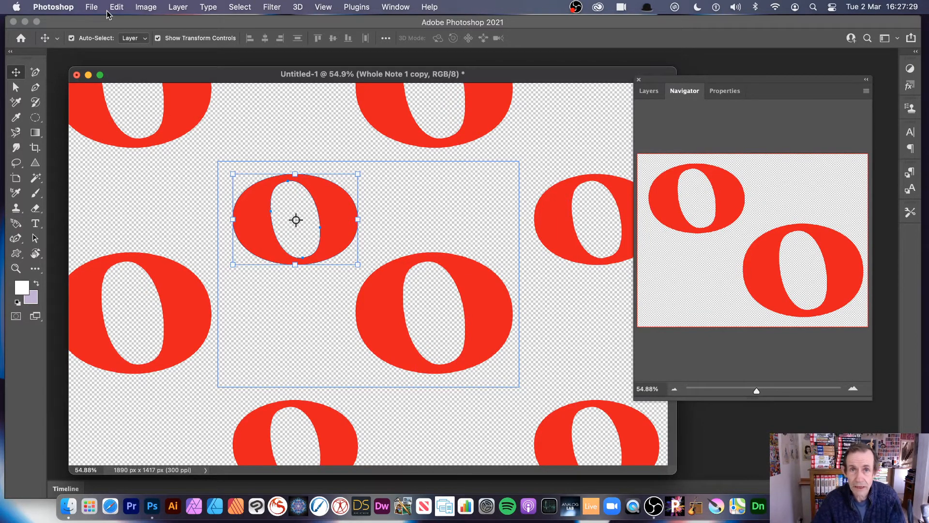
# Define the two-note artwork as a new pattern, keeping the suggested name
pyautogui.click(118, 7)
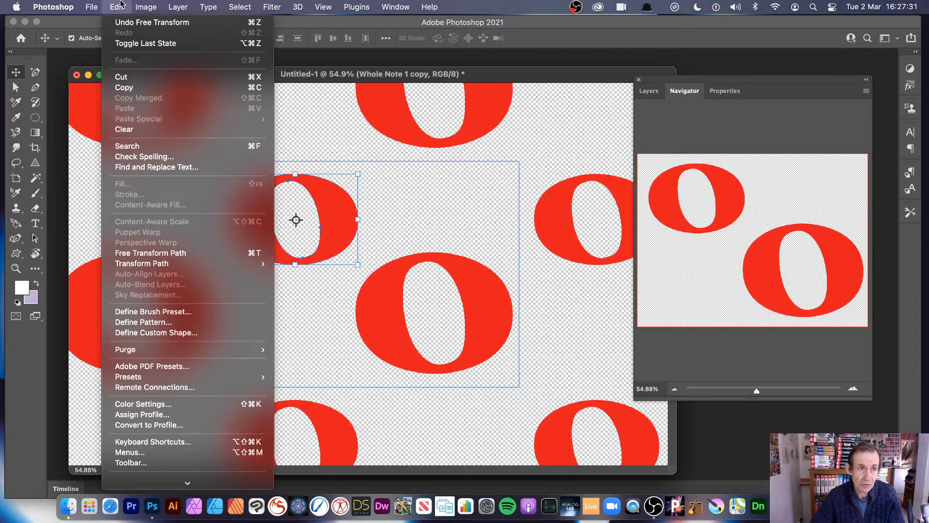
pyautogui.click(186, 322)
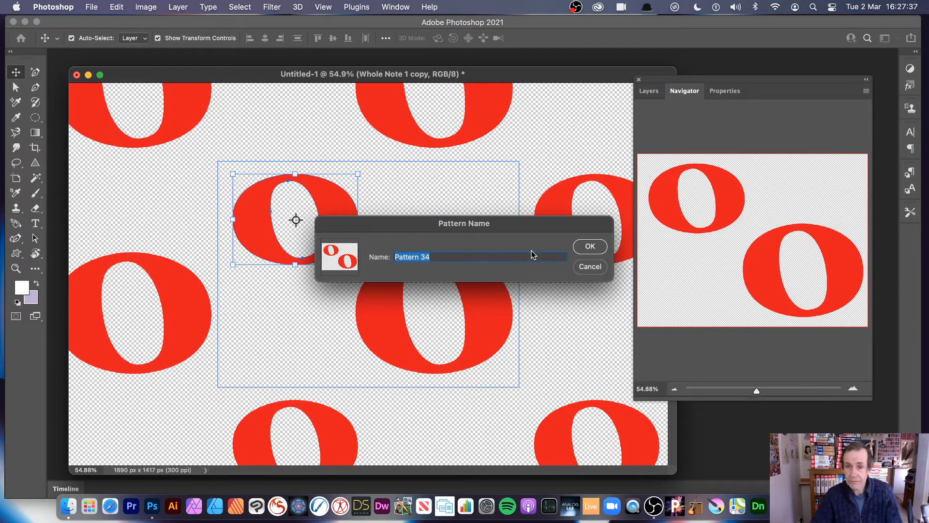
pyautogui.click(592, 246)
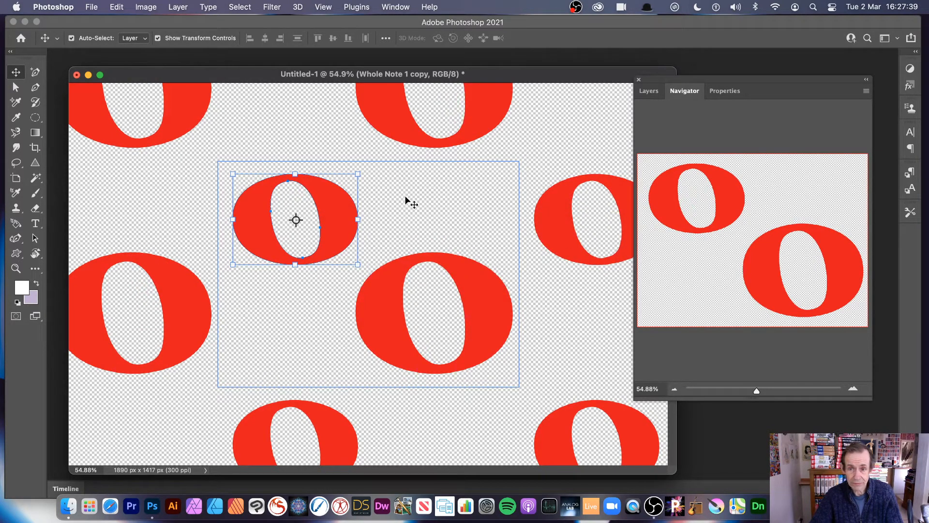
# Deselect the artwork and look for the new red note pattern among the saved patterns
pyautogui.click(412, 203)
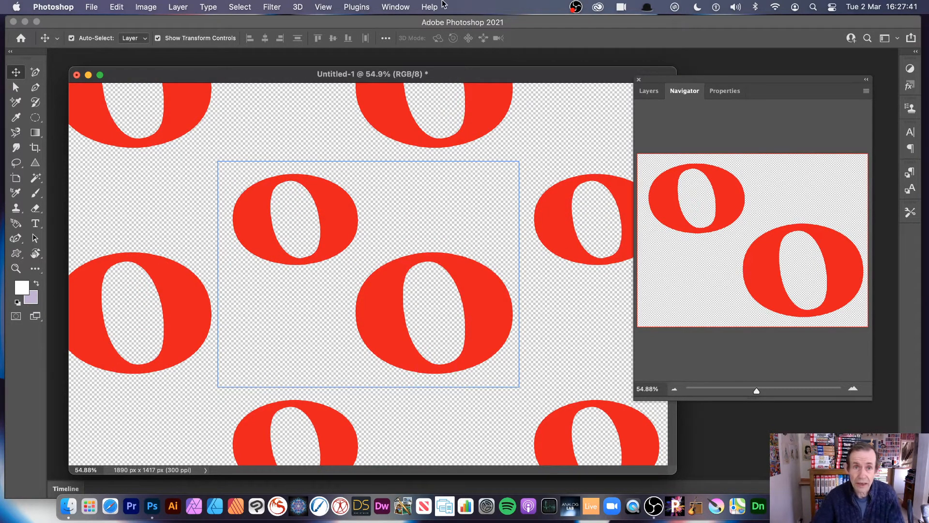
pyautogui.click(402, 7)
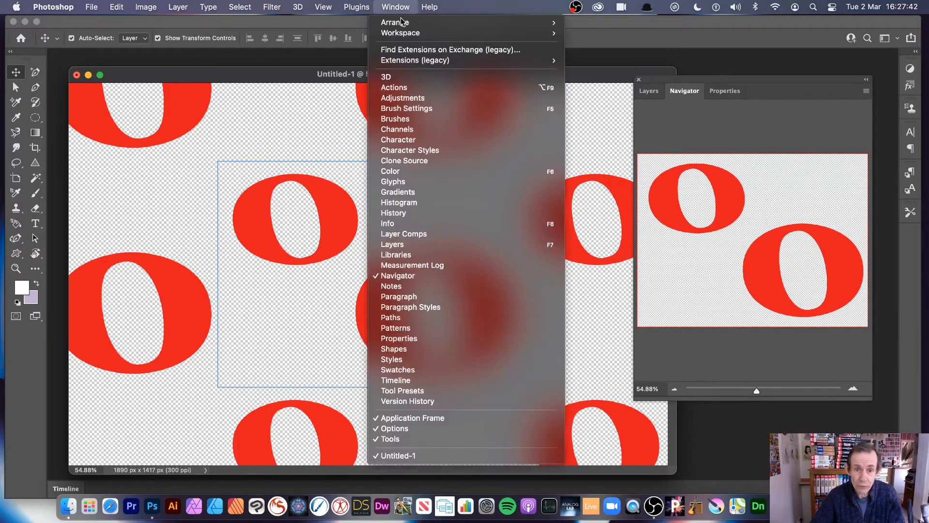
pyautogui.click(415, 328)
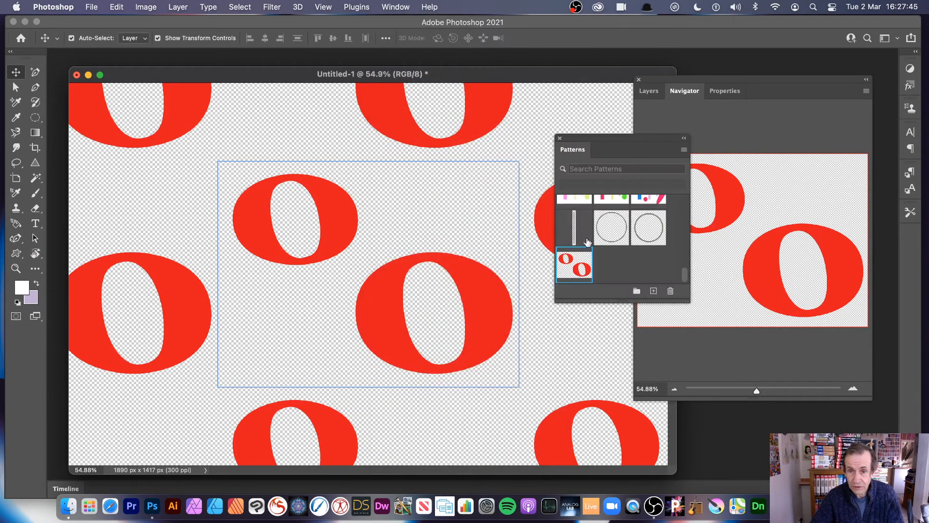
pyautogui.click(561, 140)
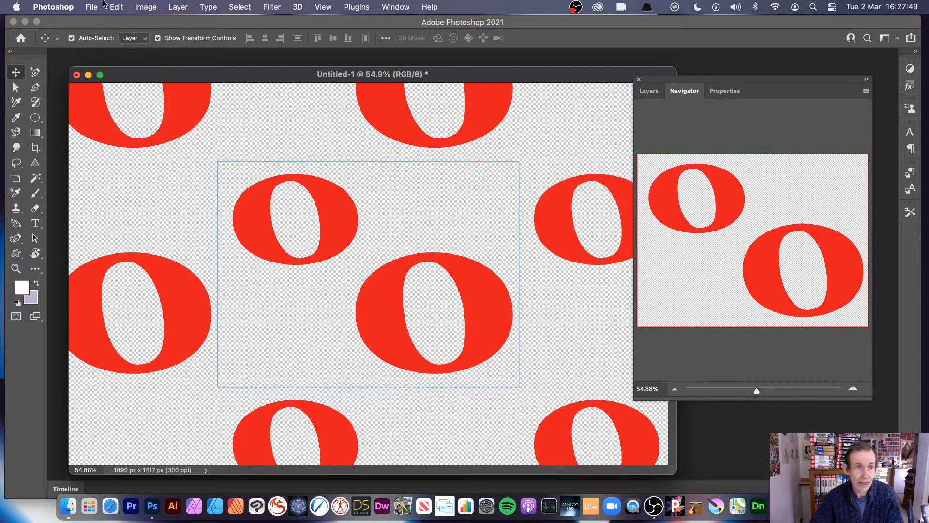
# Create a second 1890 x 1417 px, 300 ppi RGB document with a transparent background
pyautogui.click(89, 7)
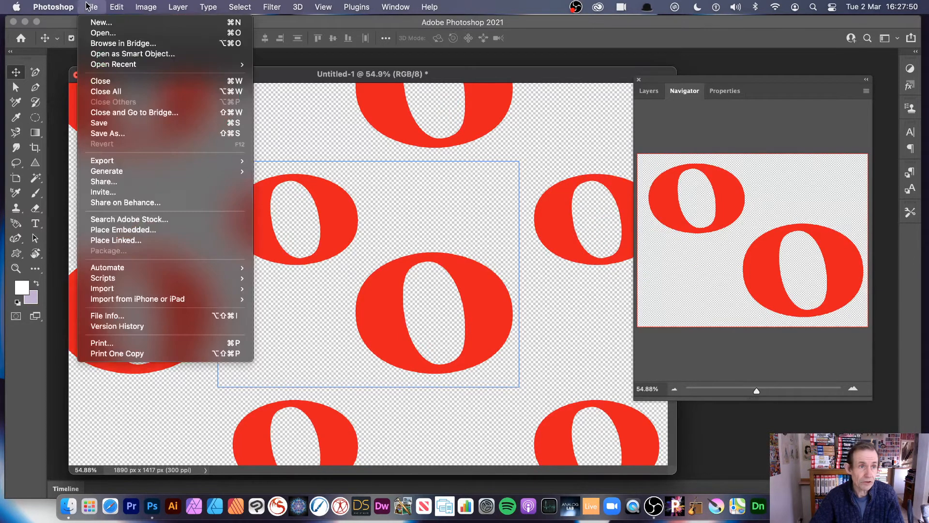
pyautogui.click(100, 22)
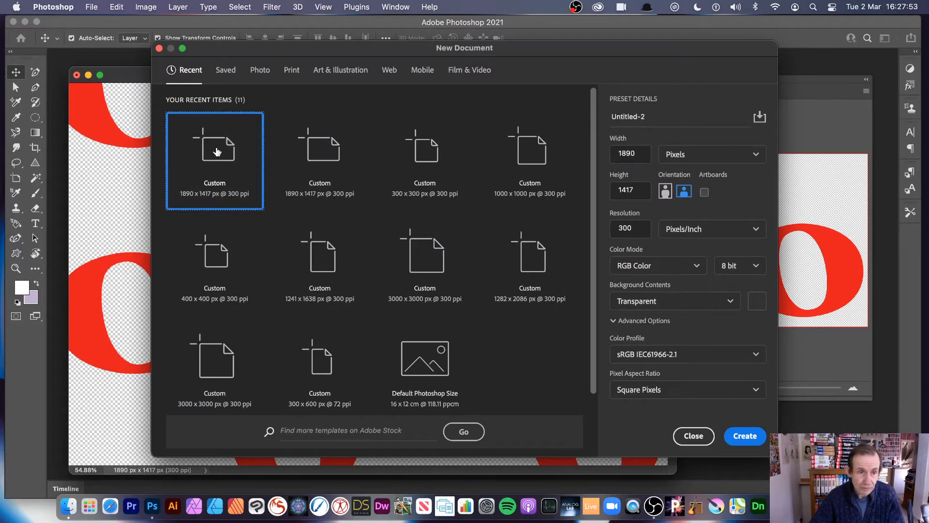
pyautogui.click(753, 438)
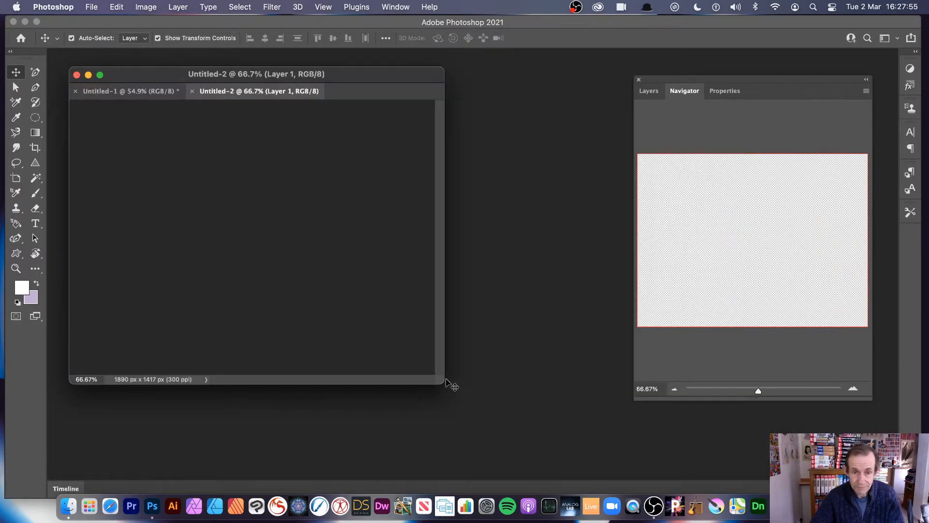
# Enlarge the new document's window and activate the Custom Shape tool
pyautogui.moveTo(443, 384); pyautogui.dragTo(681, 455)
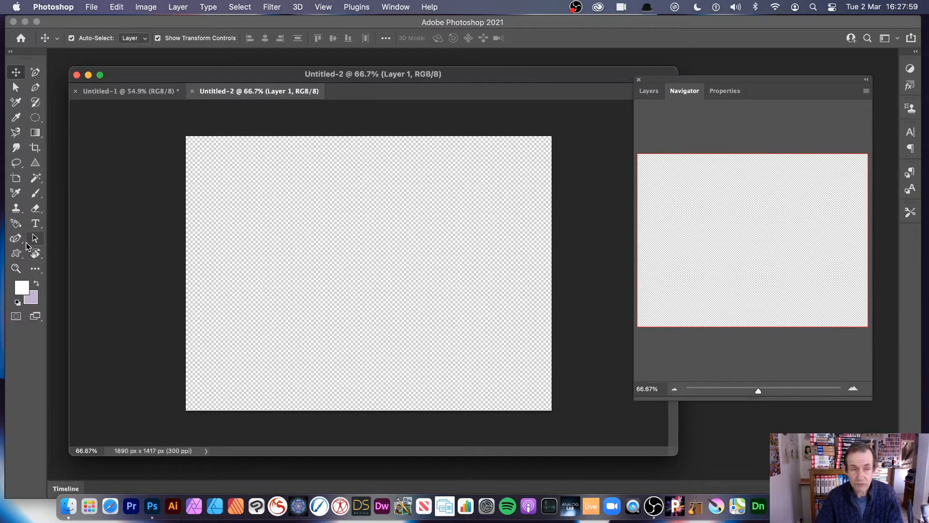
pyautogui.click(15, 256)
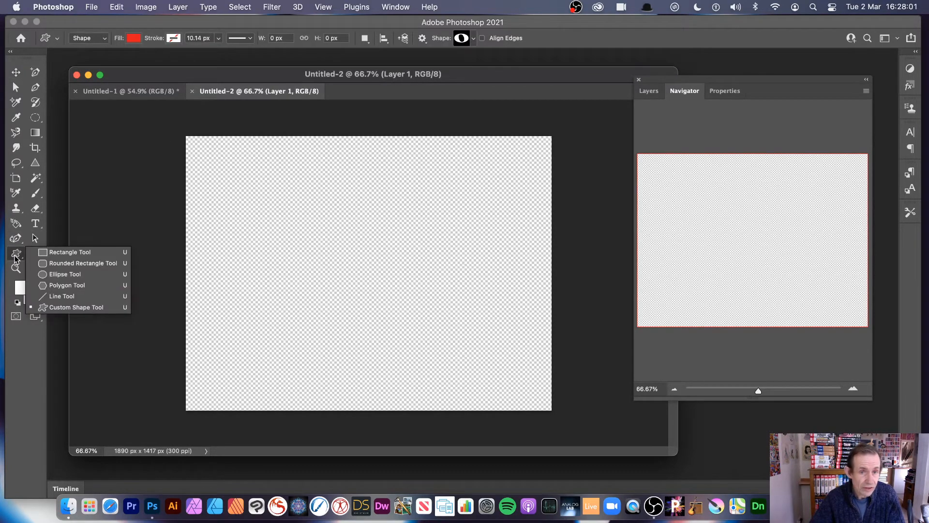
pyautogui.click(67, 306)
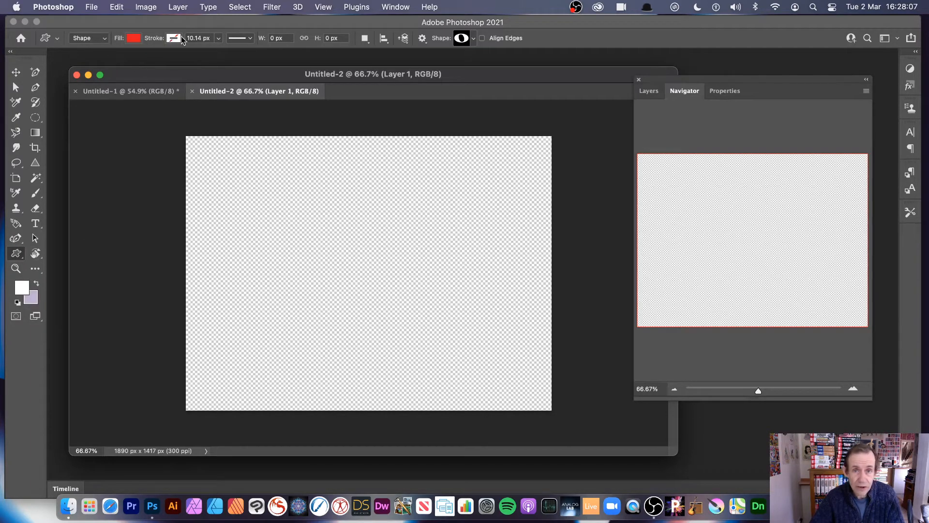
pyautogui.click(83, 39)
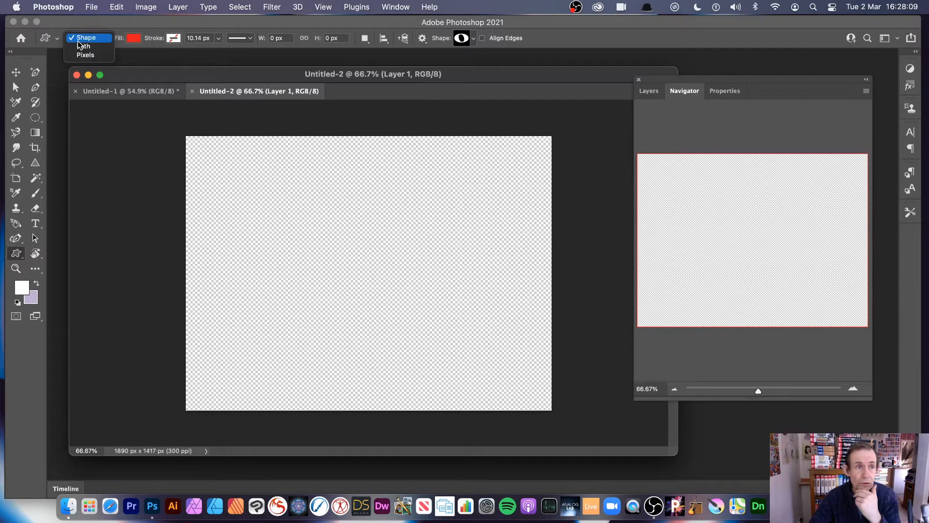
pyautogui.click(83, 55)
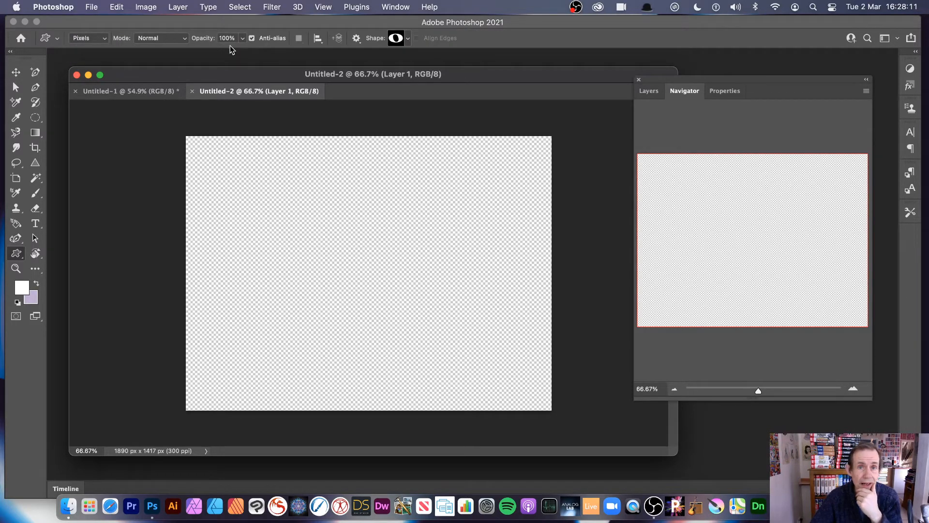
pyautogui.click(86, 42)
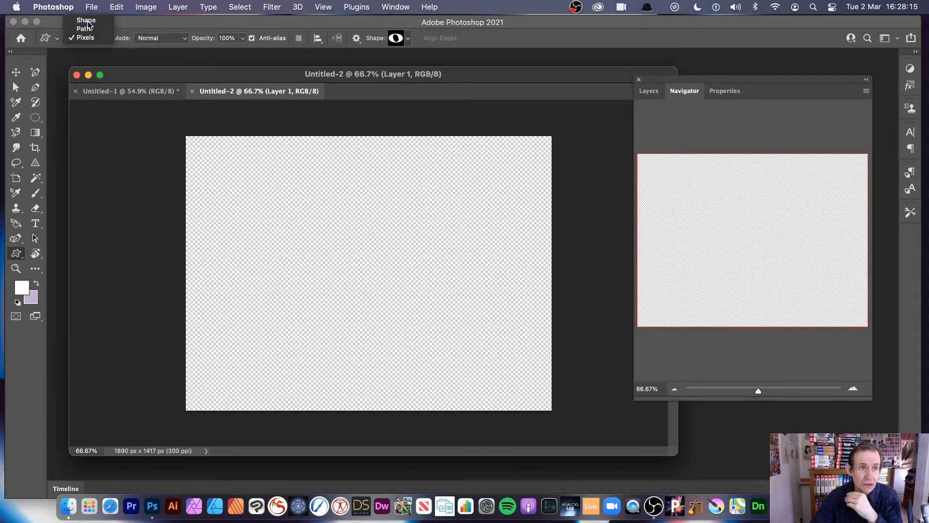
pyautogui.click(87, 22)
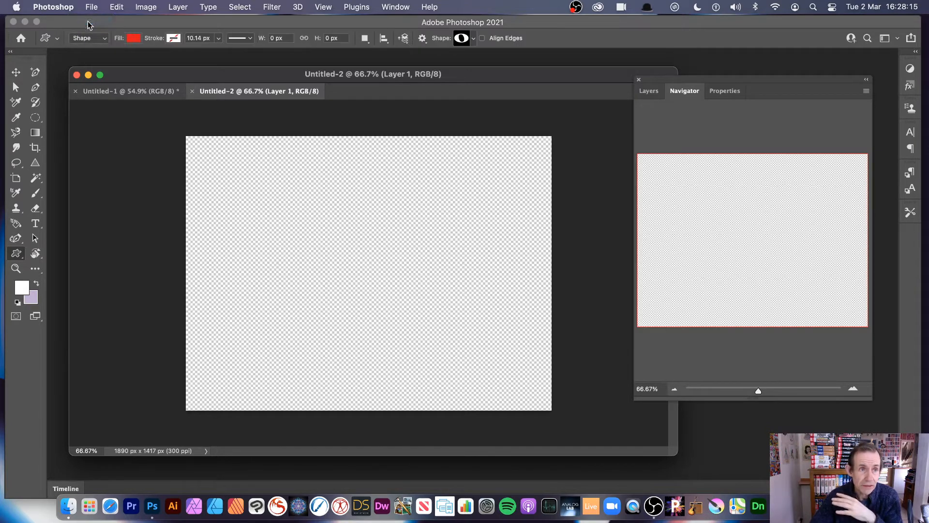
# Set the shape fill to the red two-note pattern and draw a whole note about 1358 x 1078 px in the middle of the canvas
pyautogui.click(135, 38)
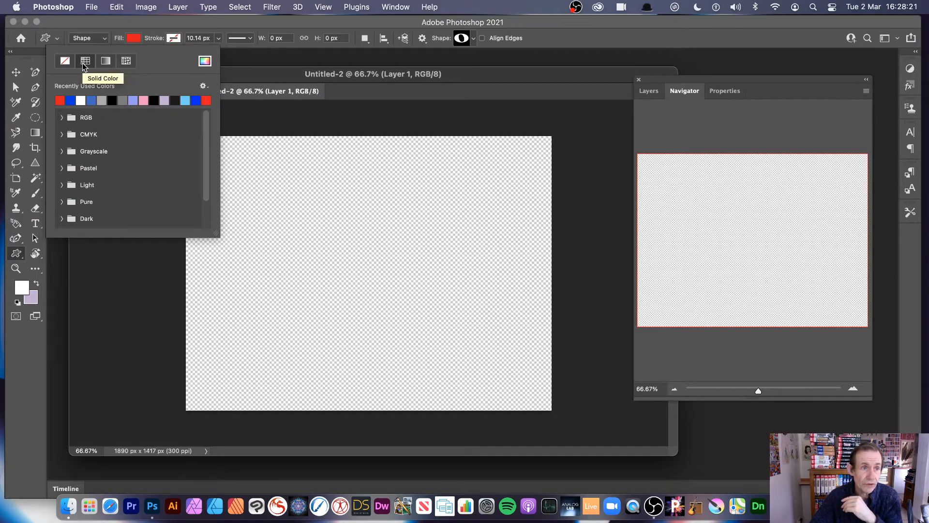
pyautogui.click(107, 62)
pyautogui.click(127, 61)
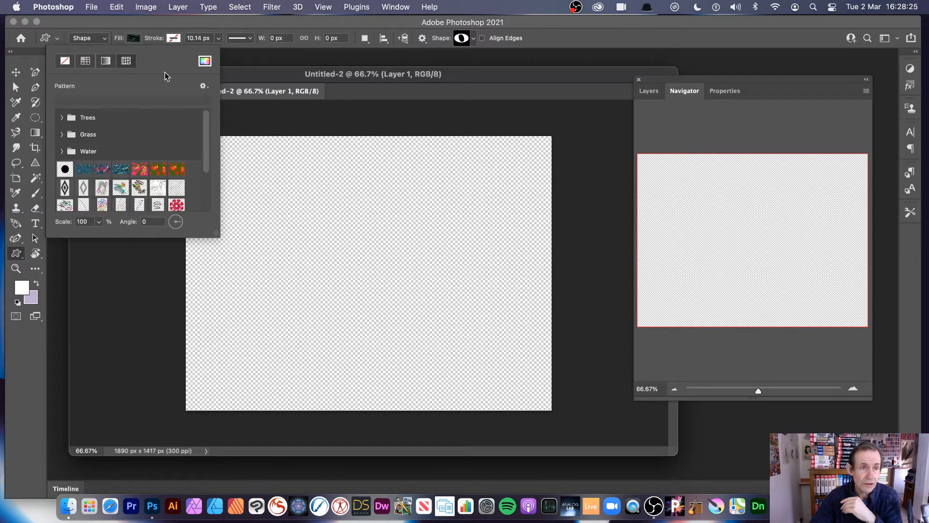
pyautogui.moveTo(206, 150); pyautogui.dragTo(208, 196)
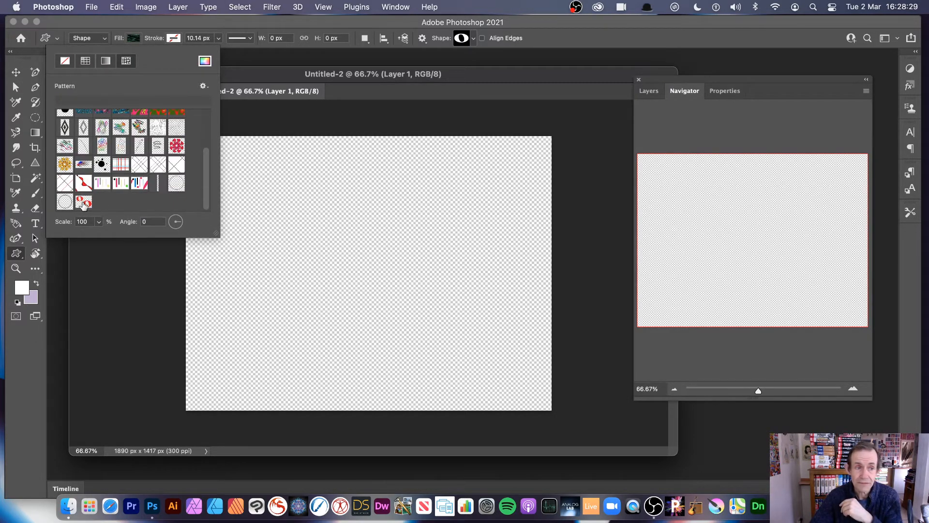
pyautogui.click(83, 204)
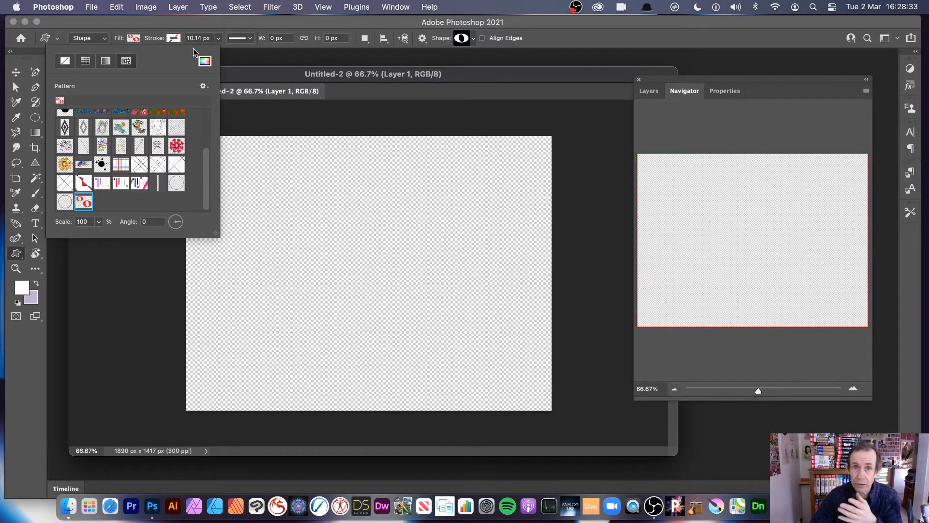
pyautogui.click(443, 78)
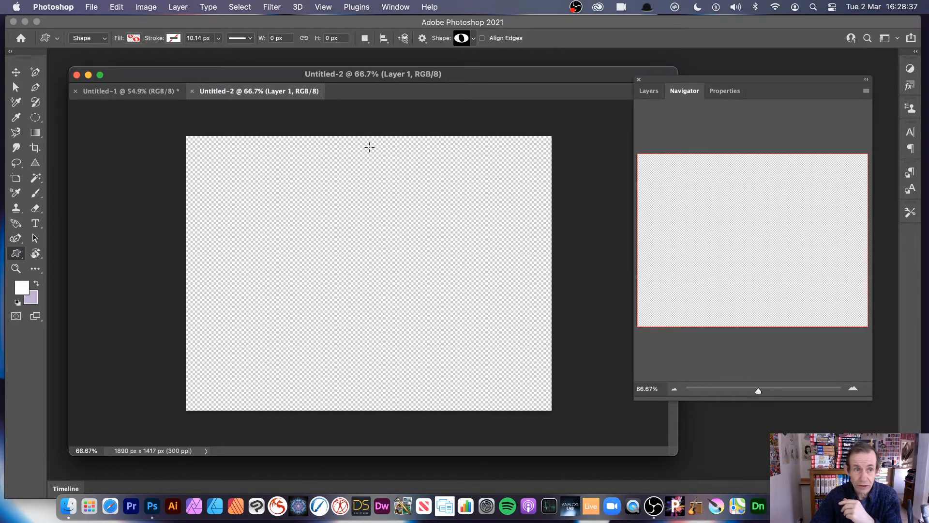
pyautogui.moveTo(234, 166); pyautogui.dragTo(498, 374)
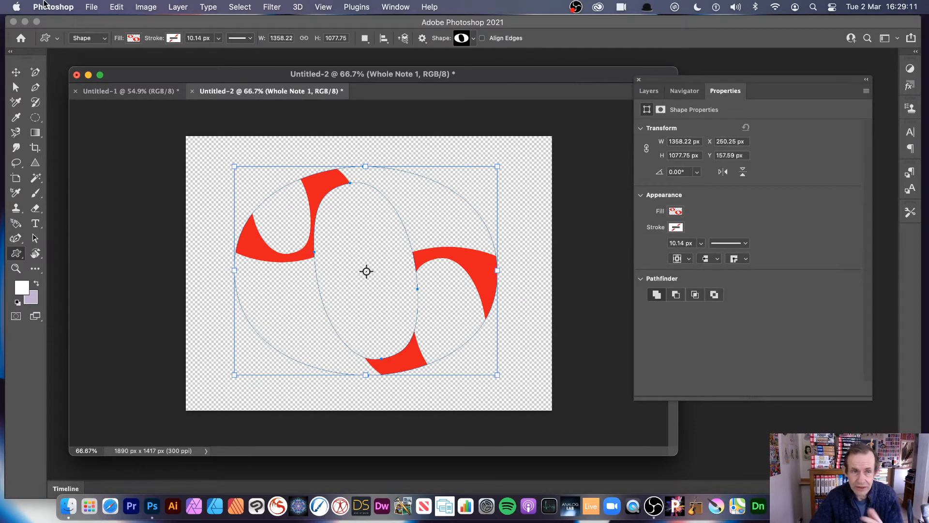
# Scale the whole note's pattern fill to 23%
pyautogui.click(135, 39)
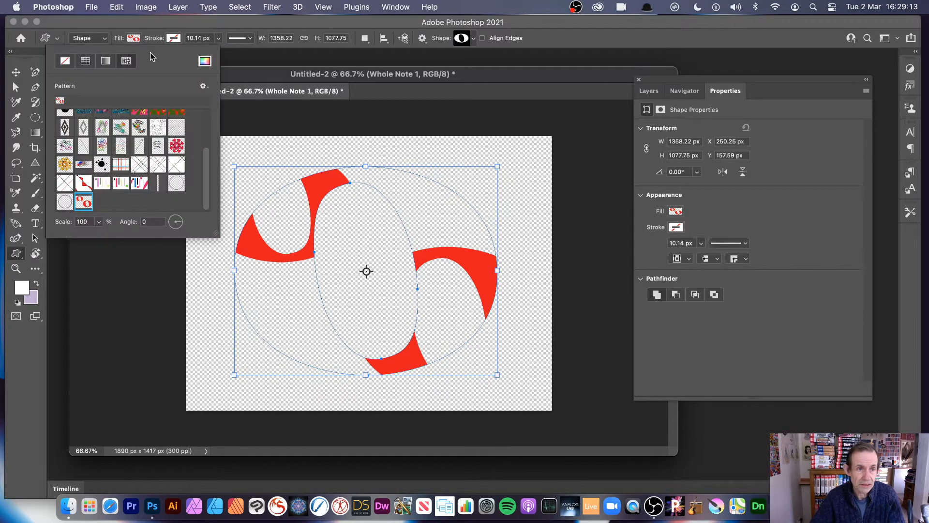
pyautogui.click(98, 222)
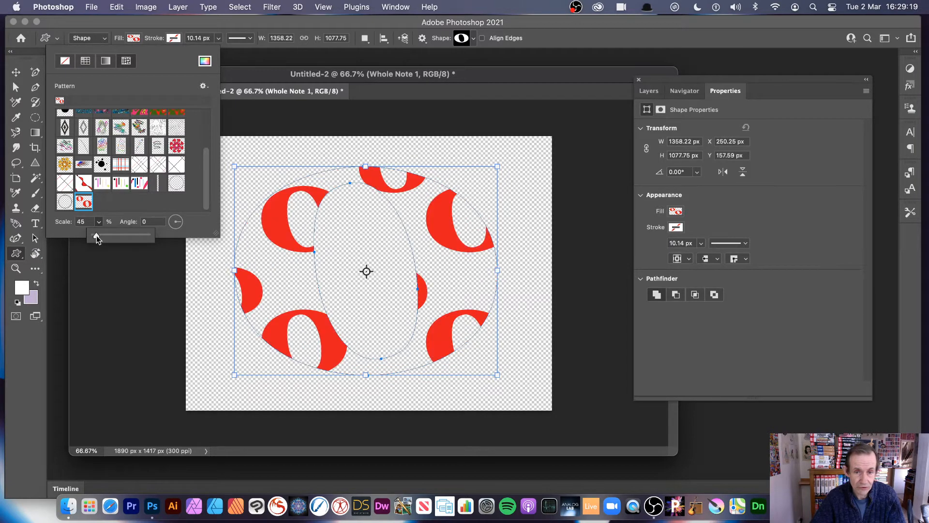
pyautogui.moveTo(97, 235); pyautogui.dragTo(95, 234)
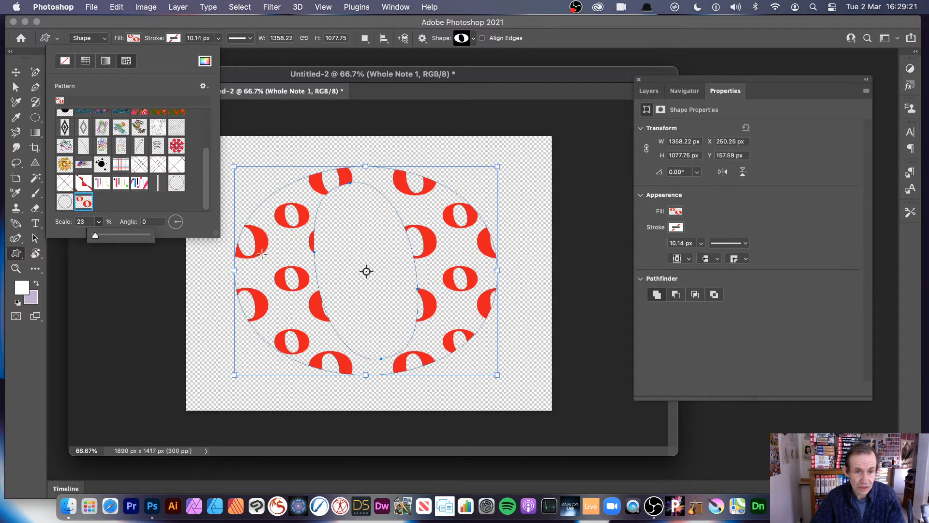
pyautogui.click(452, 72)
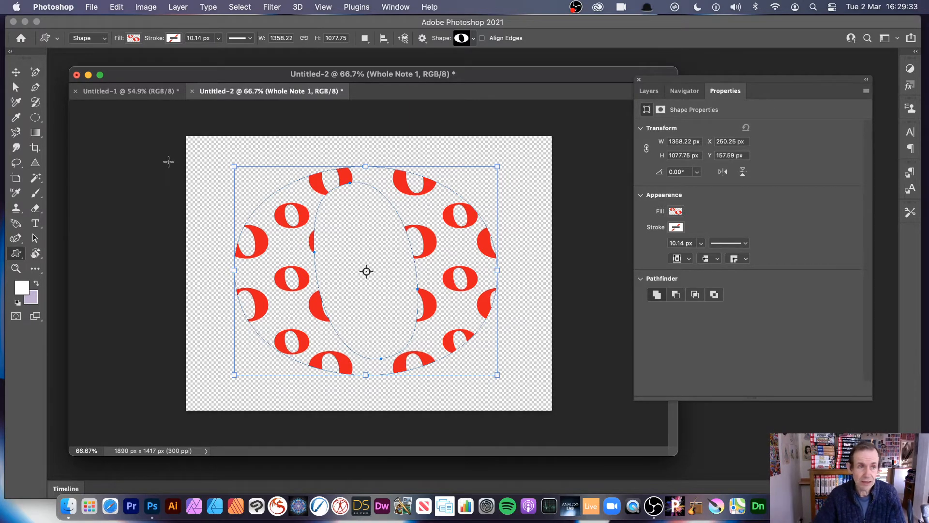
# Create a third 1890 x 1417 px, 300 ppi RGB document with a white background and enlarge its window
pyautogui.click(135, 90)
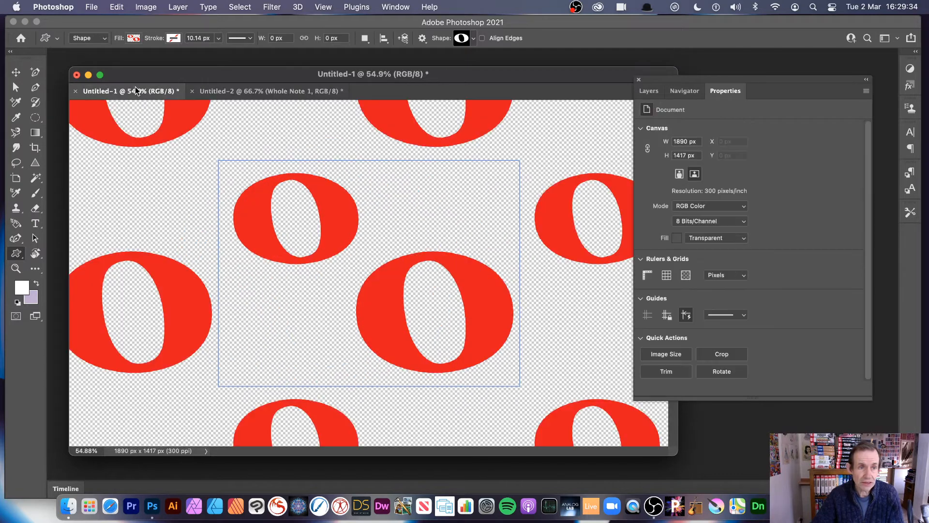
pyautogui.click(94, 8)
pyautogui.click(100, 22)
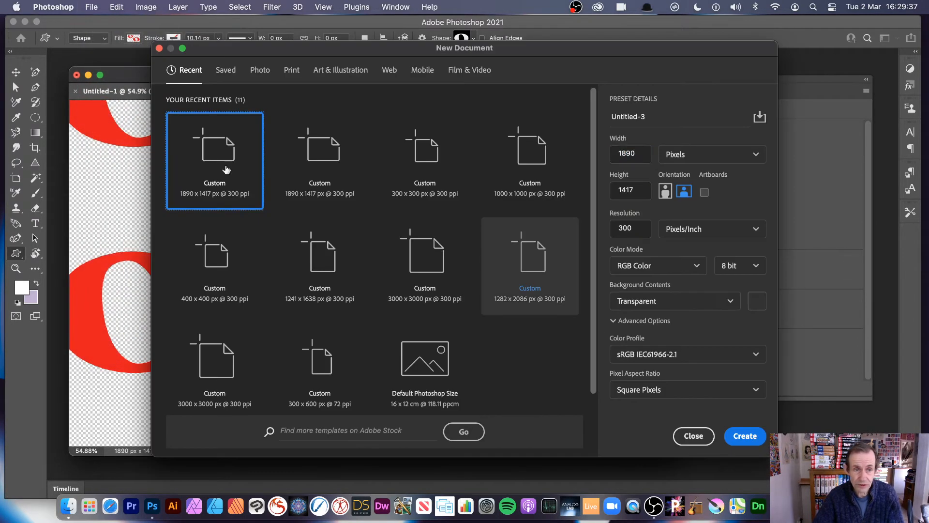
pyautogui.click(656, 301)
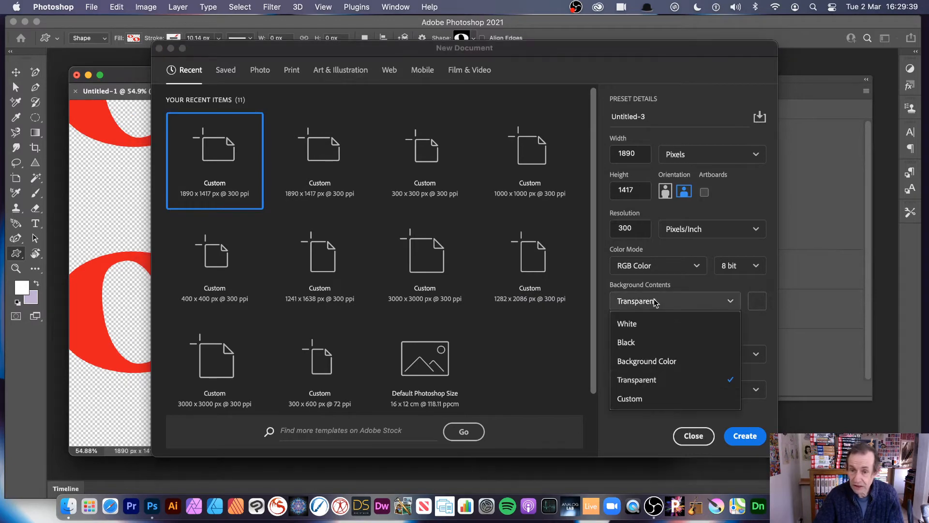
pyautogui.click(653, 329)
pyautogui.click(745, 437)
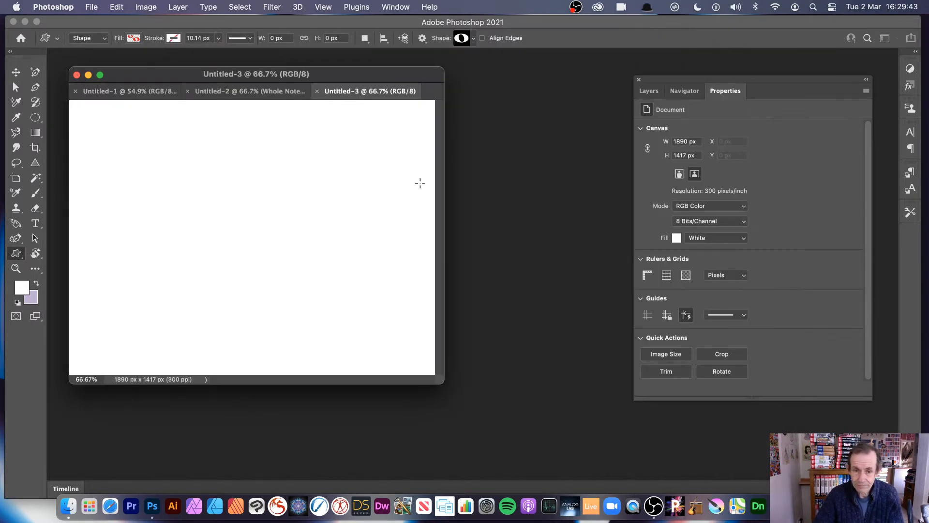
pyautogui.moveTo(444, 385); pyautogui.dragTo(636, 468)
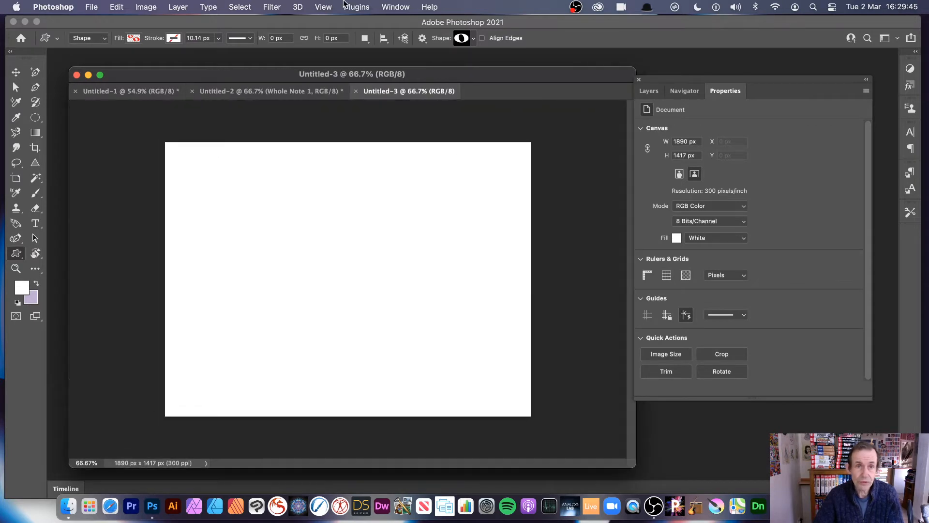
pyautogui.click(322, 11)
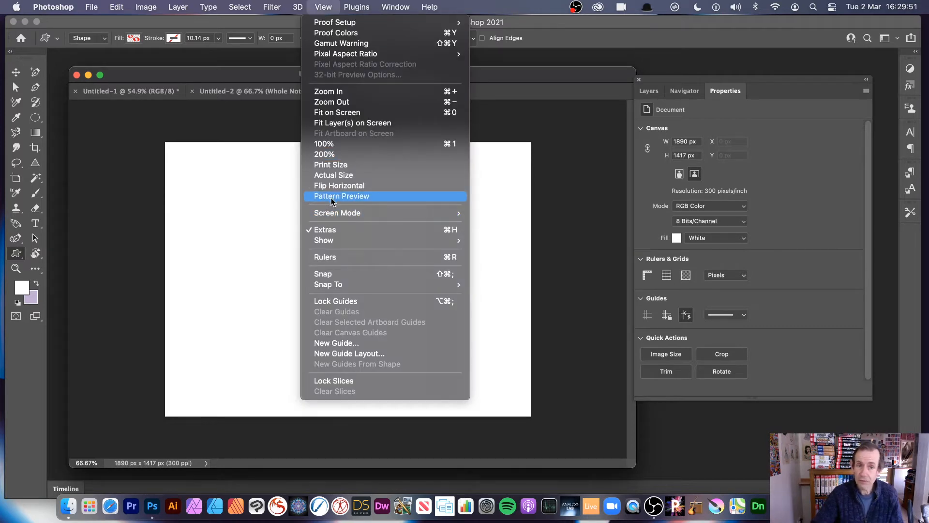
pyautogui.click(588, 213)
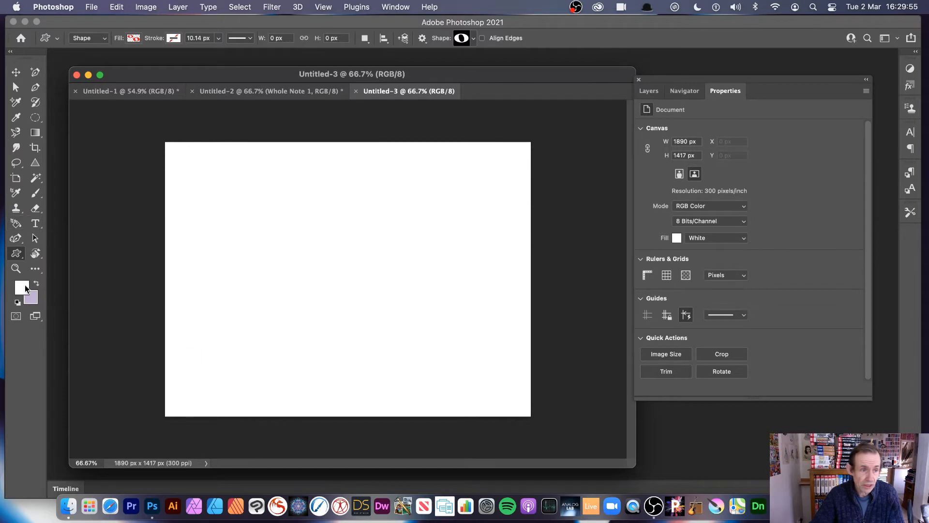
# Choose the circular arrow as the custom shape for the Custom Shape tool
pyautogui.moveTo(16, 254); pyautogui.dragTo(72, 306)
pyautogui.click(473, 38)
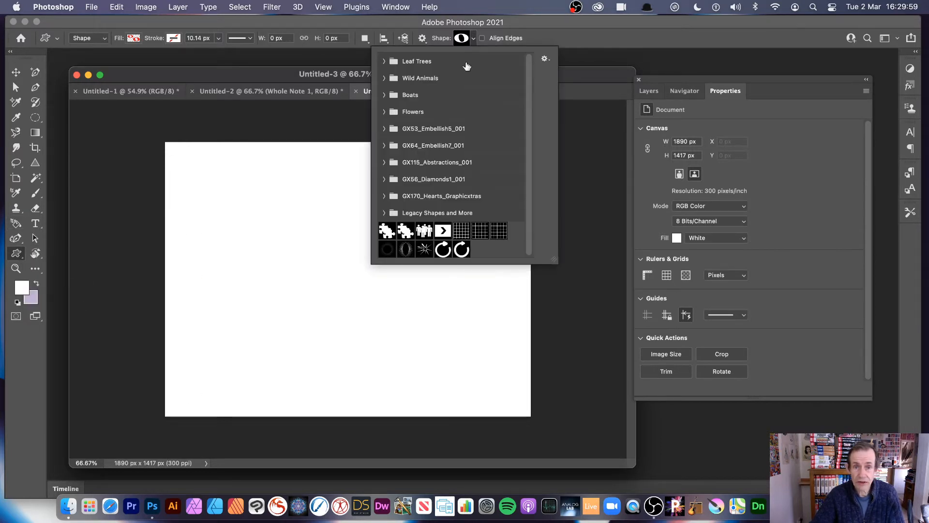
pyautogui.click(442, 251)
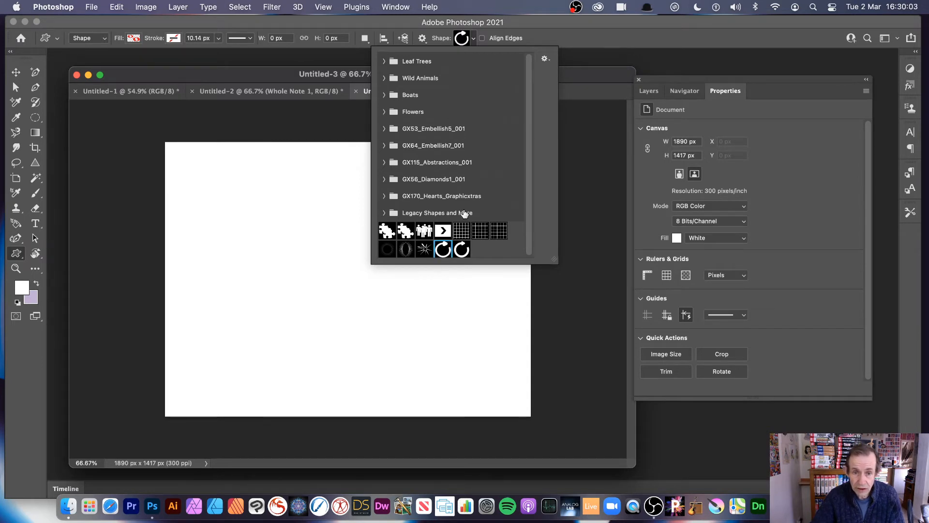
pyautogui.click(586, 32)
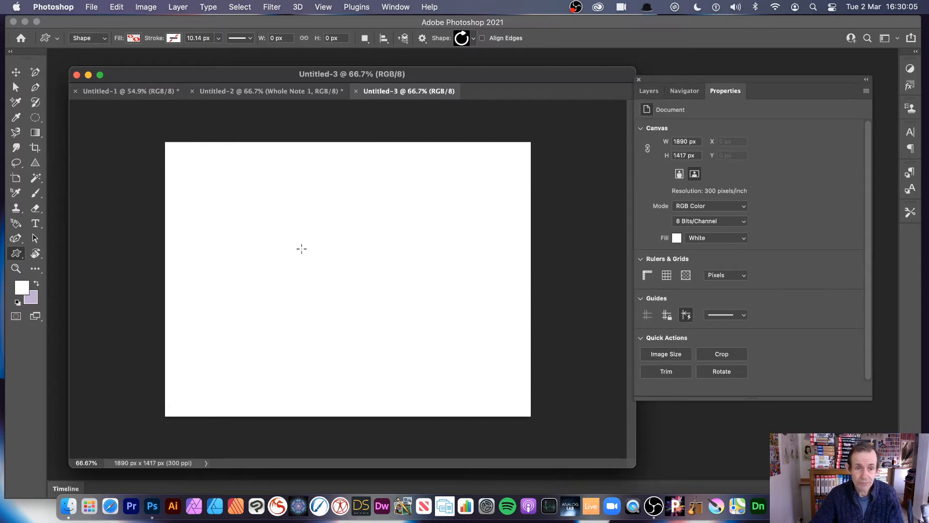
# Set the shape fill to solid light blue from the recently used colors
pyautogui.click(99, 38)
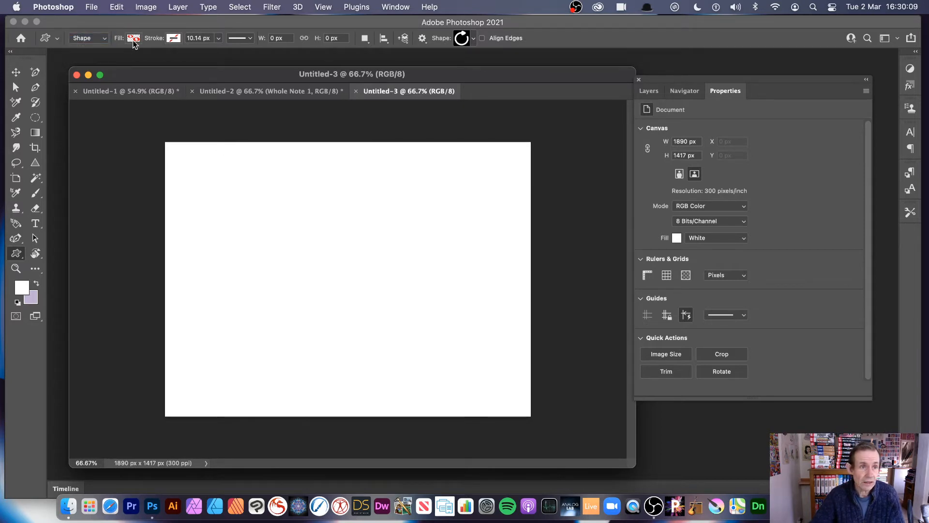
pyautogui.click(134, 38)
pyautogui.click(86, 61)
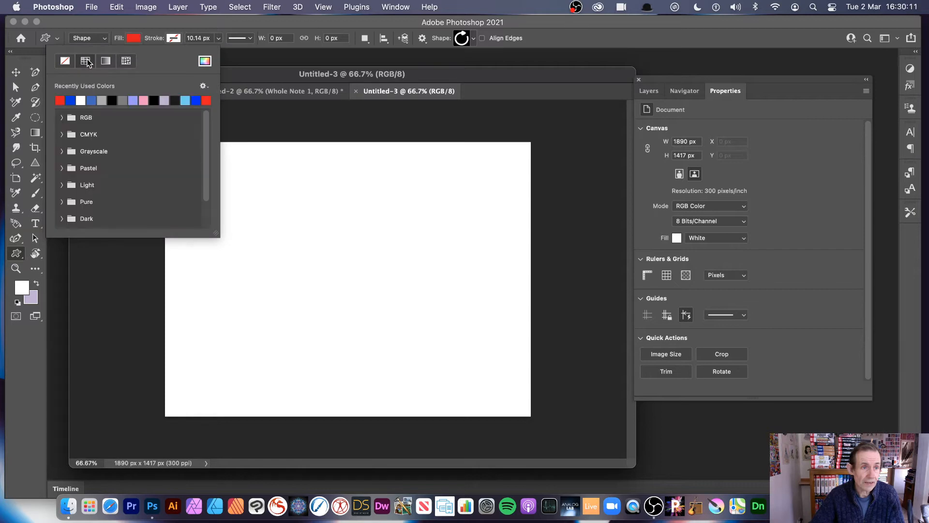
pyautogui.click(186, 100)
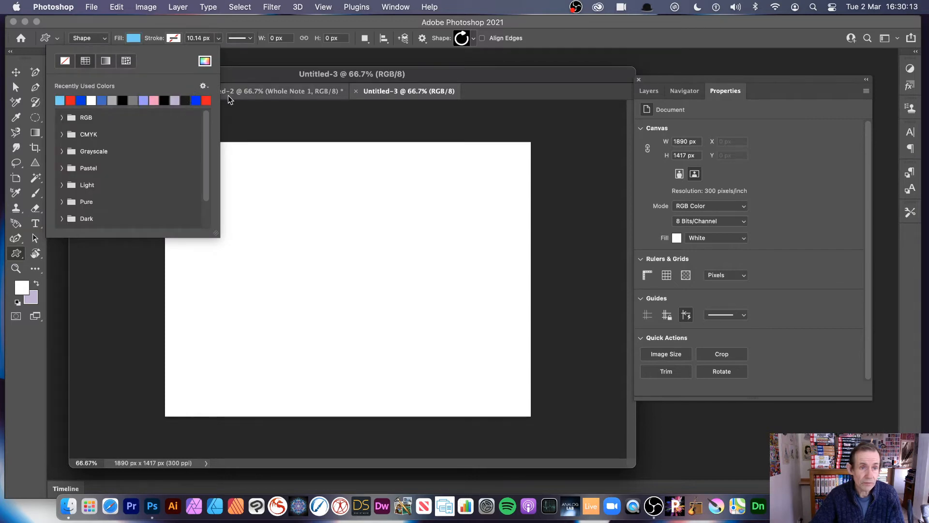
pyautogui.click(328, 25)
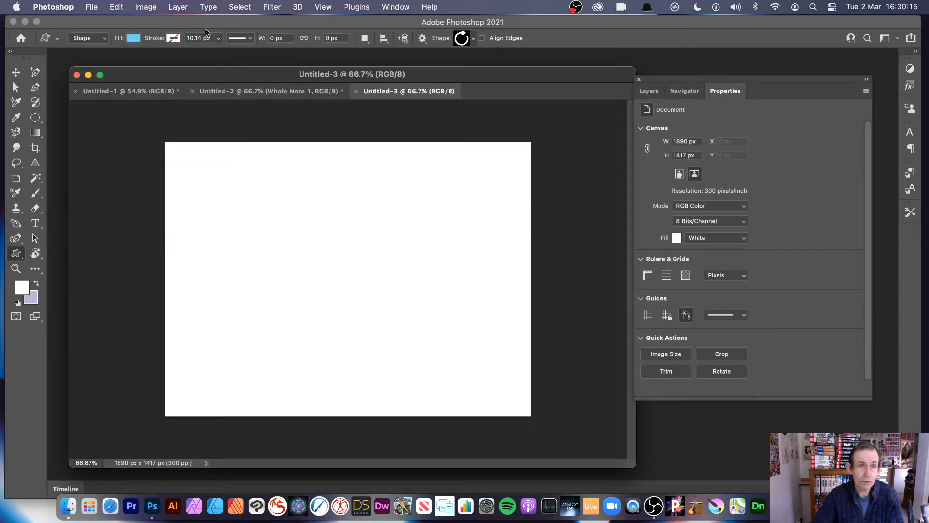
# Set a near-black 1.96 px stroke and draw the circular arrow about 891 x 869 px, slightly right of the canvas centre
pyautogui.click(173, 38)
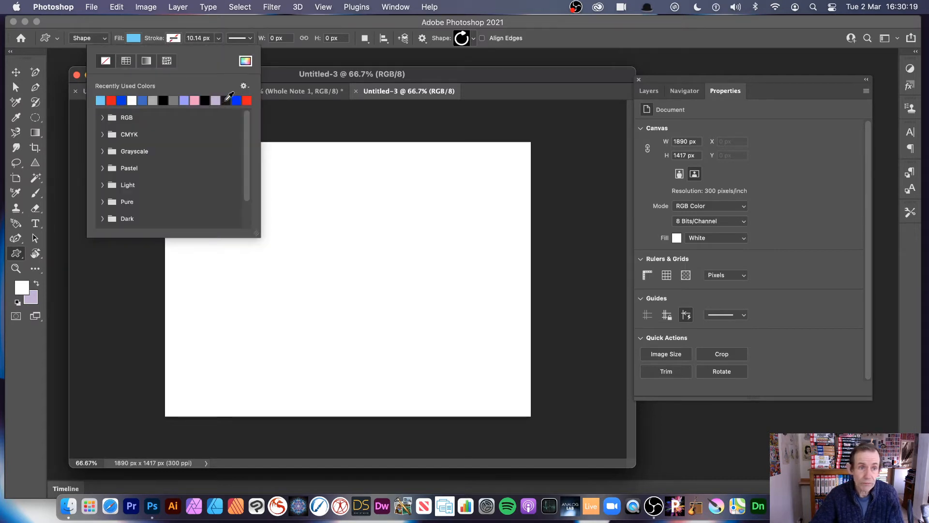
pyautogui.click(226, 100)
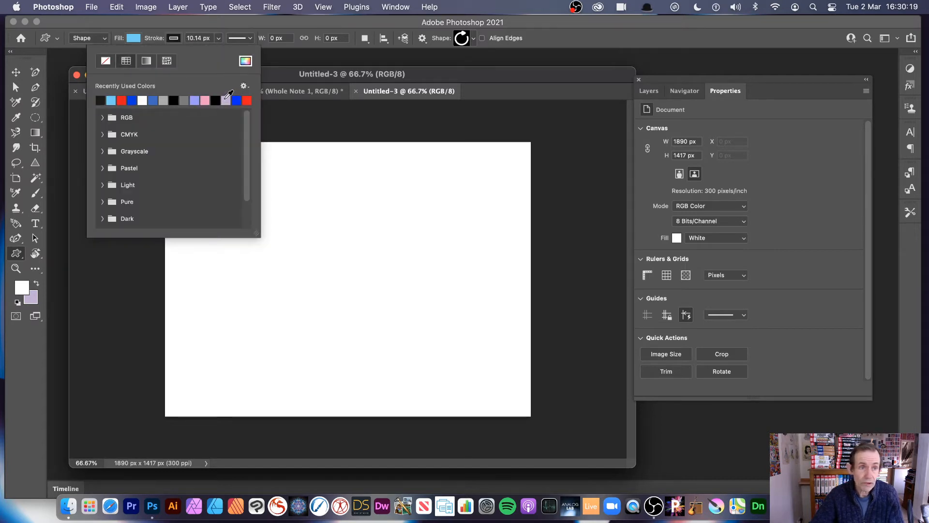
pyautogui.click(219, 38)
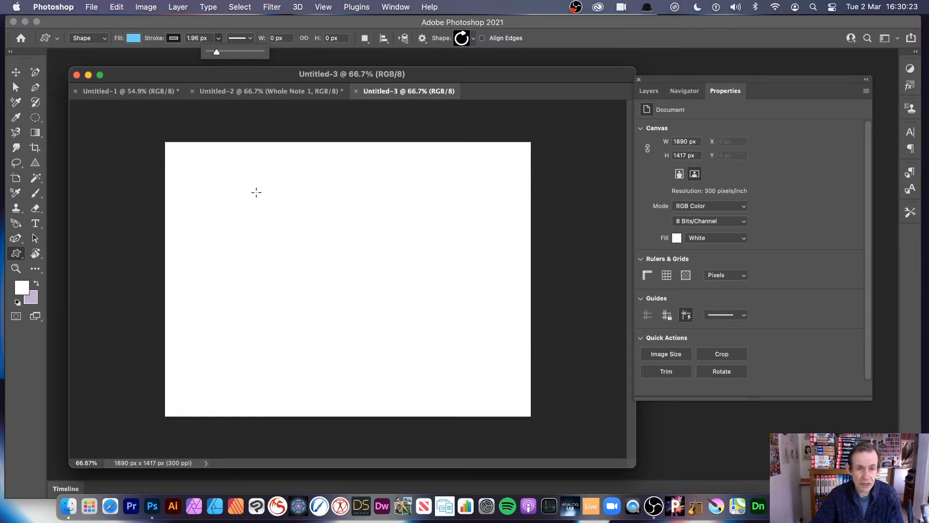
pyautogui.moveTo(297, 209)
pyautogui.mouseDown()
pyautogui.moveTo(425, 338)
pyautogui.moveTo(456, 384)
pyautogui.moveTo(438, 350)
pyautogui.mouseUp()
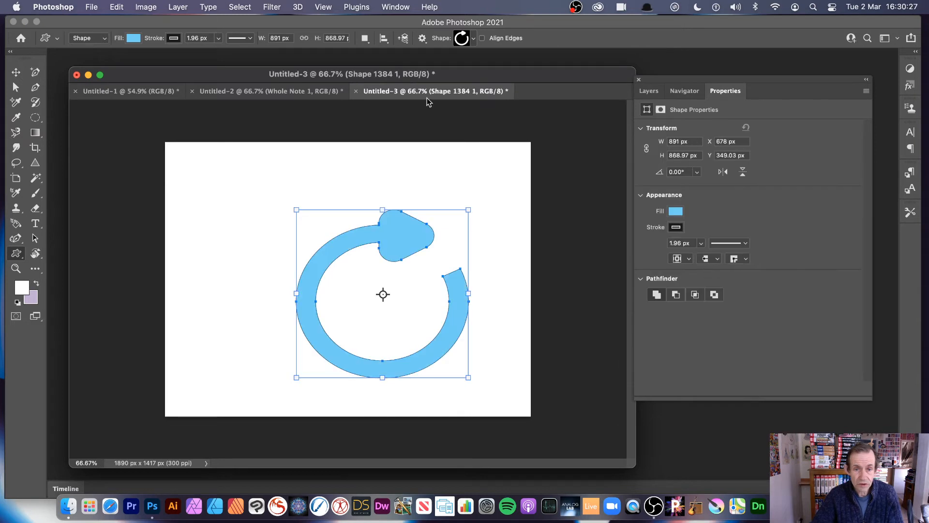
# Set the circular arrow's stroke width to 34.70 px and move the shape to about X 394 px, Y 147 px on the canvas
pyautogui.click(218, 38)
pyautogui.moveTo(218, 50); pyautogui.dragTo(226, 51)
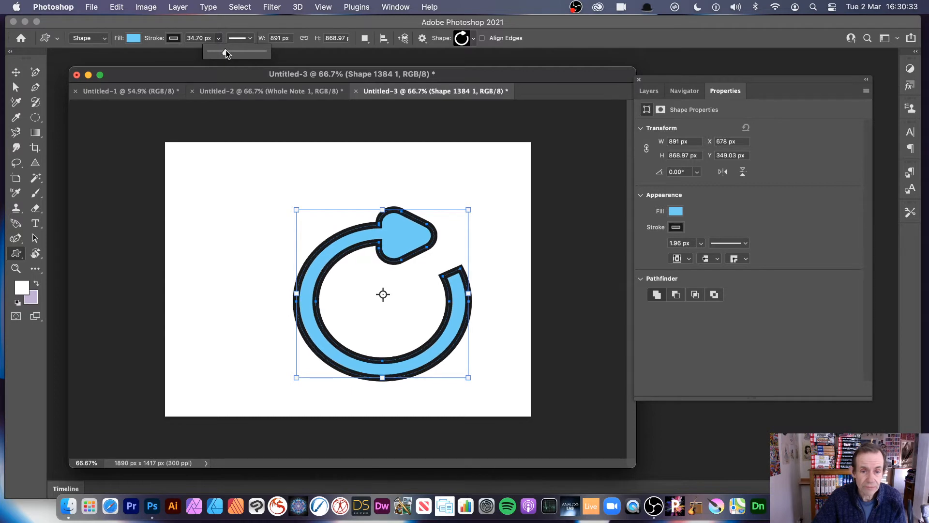
pyautogui.press('v')
pyautogui.moveTo(409, 234); pyautogui.dragTo(354, 194)
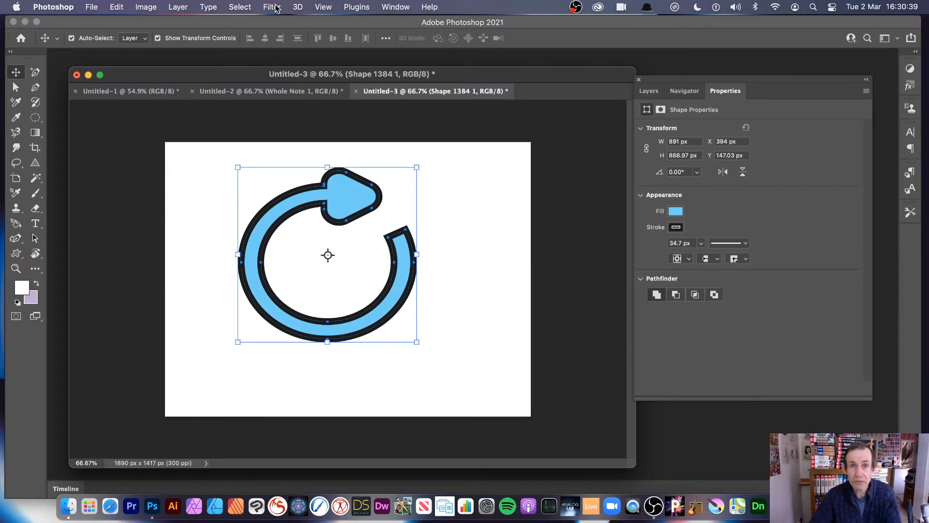
# Add a Bevel & Emboss layer style to the circular arrow and enlarge the shape to about 1159 x 1136 px
pyautogui.click(182, 8)
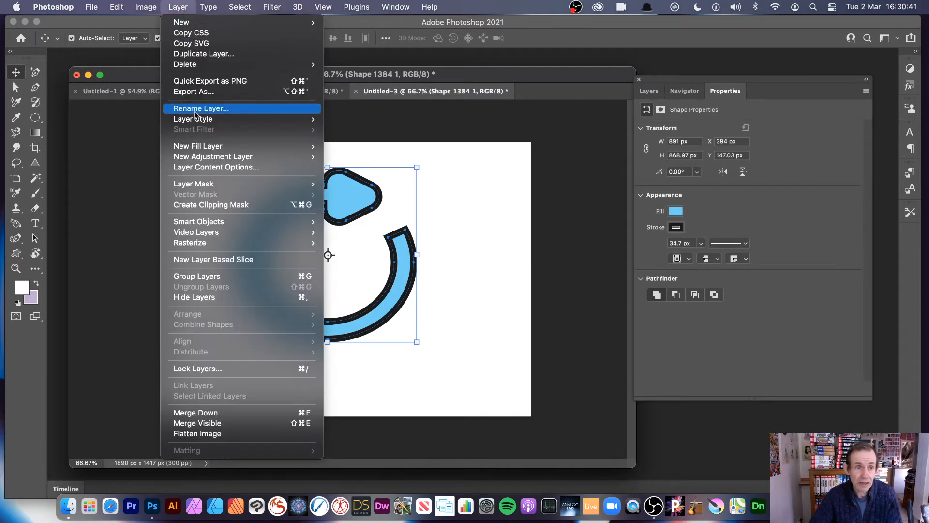
pyautogui.moveTo(198, 119)
pyautogui.click(380, 136)
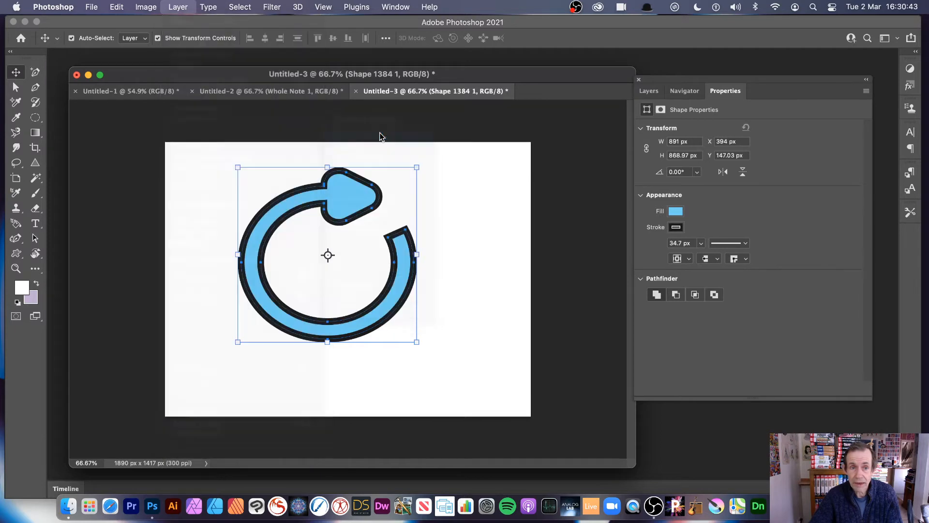
pyautogui.click(816, 127)
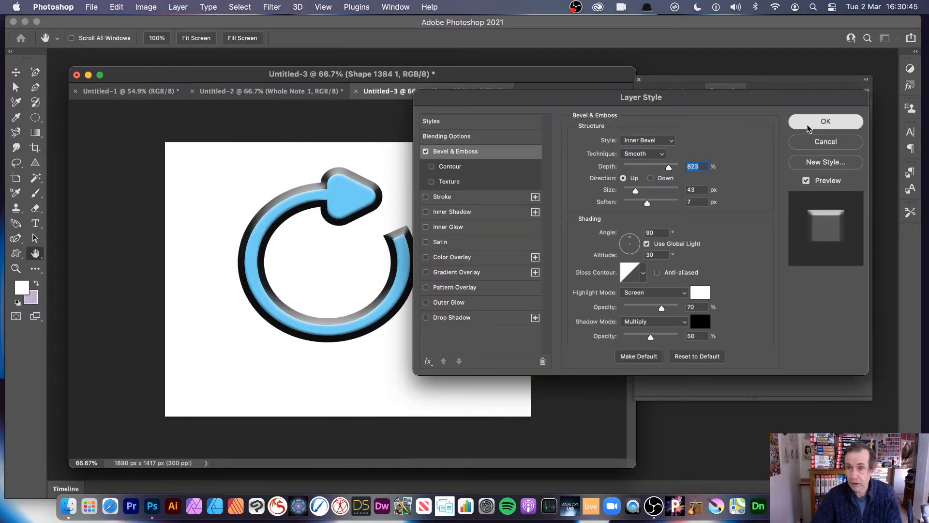
pyautogui.moveTo(416, 342); pyautogui.dragTo(471, 395)
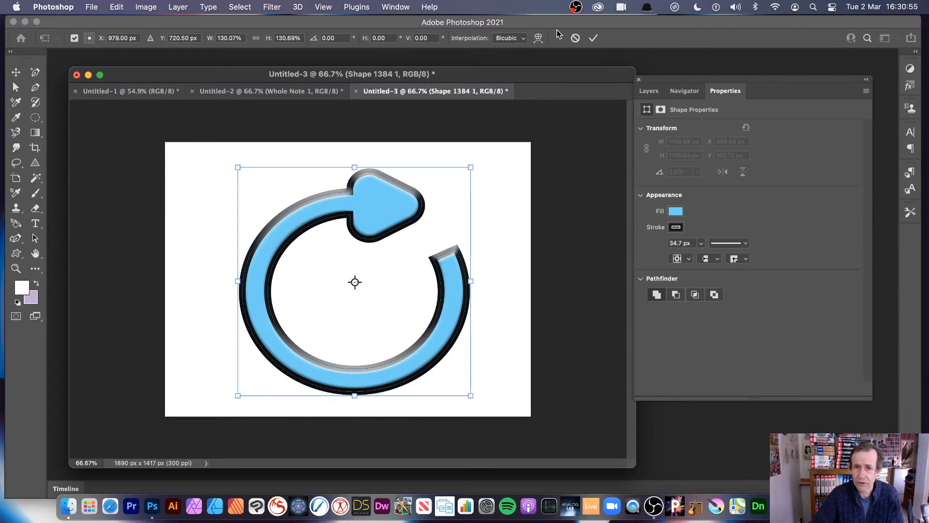
pyautogui.click(594, 38)
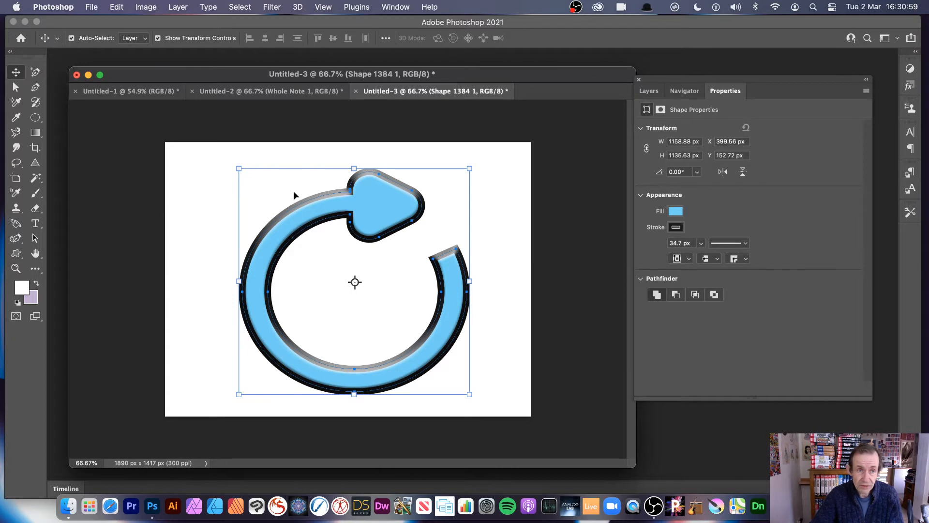
# Define the circular arrow artwork as a pattern under the suggested name and delete the arrow from the canvas
pyautogui.click(120, 7)
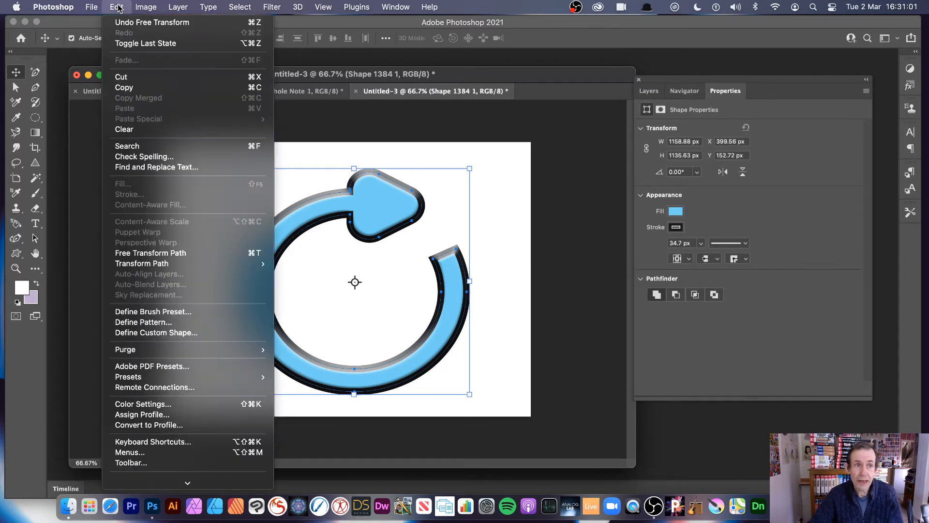
pyautogui.click(153, 323)
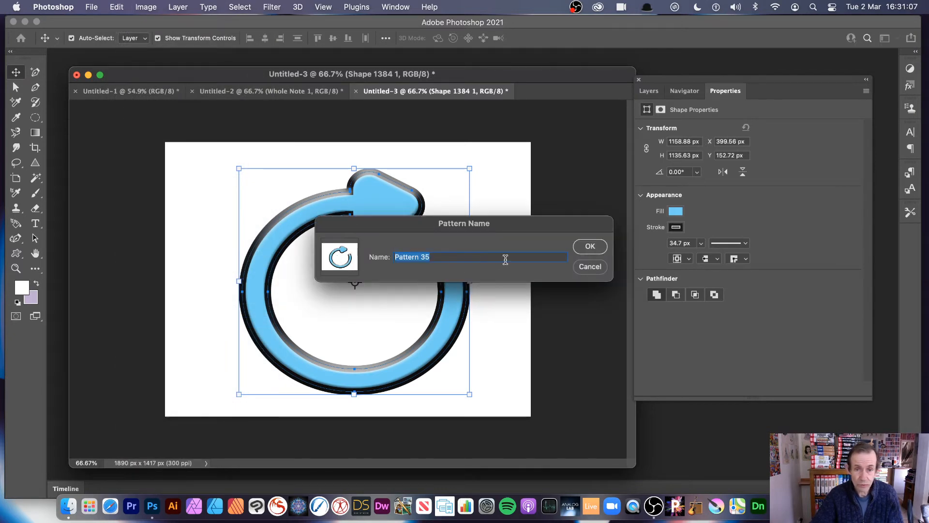
pyautogui.click(590, 246)
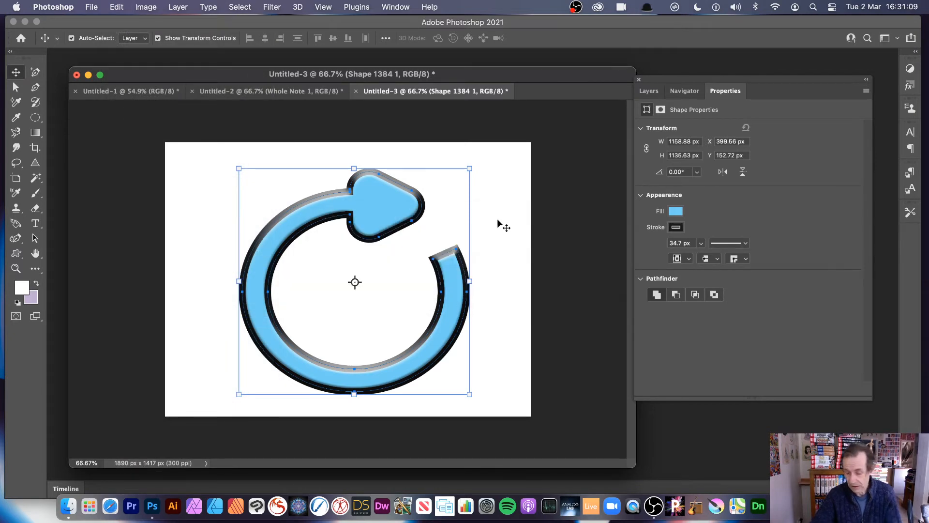
pyautogui.press('BackSpace')
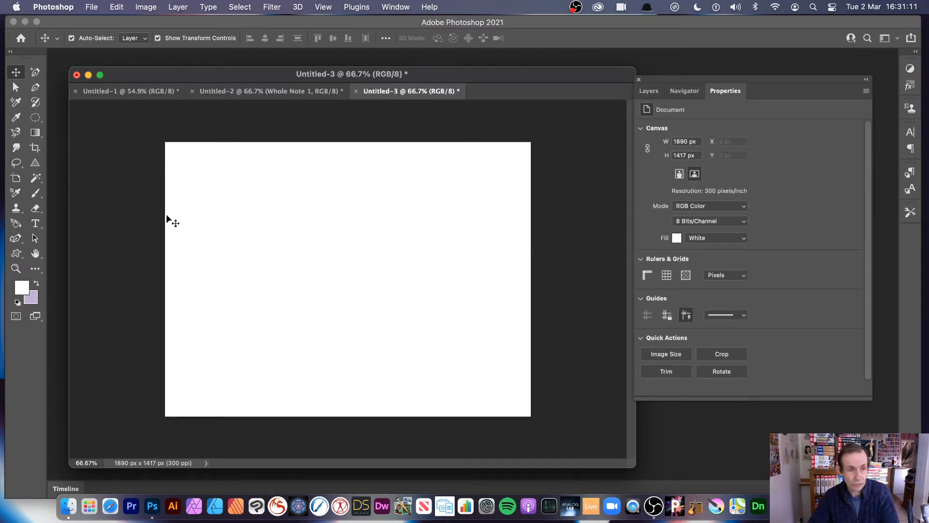
# Choose the square with a chevron cut-out as the custom shape for the Custom Shape tool
pyautogui.click(15, 255)
pyautogui.rightClick(14, 257)
pyautogui.click(547, 37)
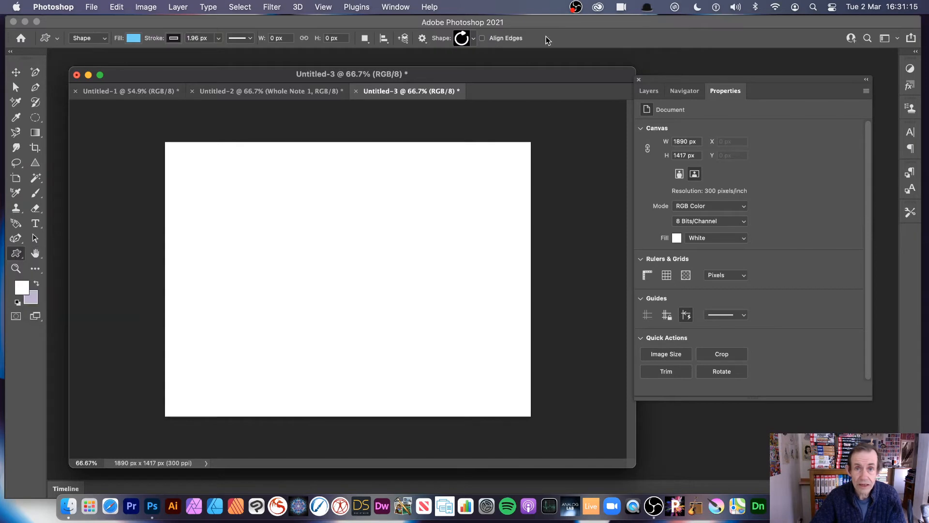
pyautogui.click(474, 39)
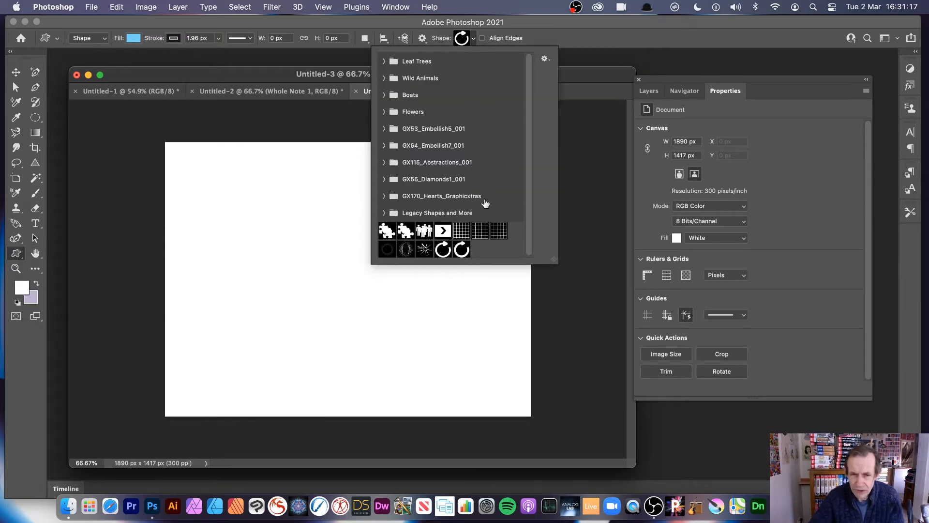
pyautogui.click(443, 232)
pyautogui.click(617, 37)
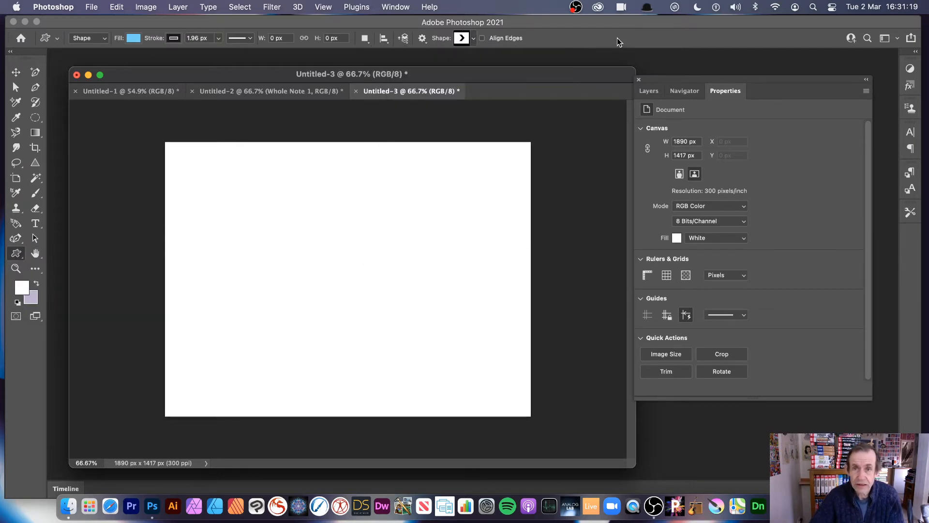
# Set the shape fill to the circular arrow pattern and draw the chevron square about 1401 x 1129 px over the canvas centre
pyautogui.click(132, 39)
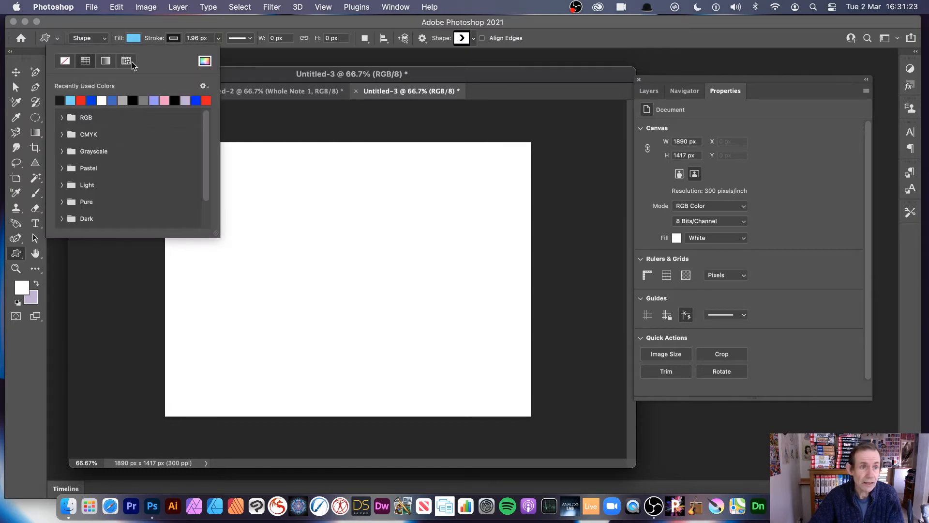
pyautogui.click(126, 61)
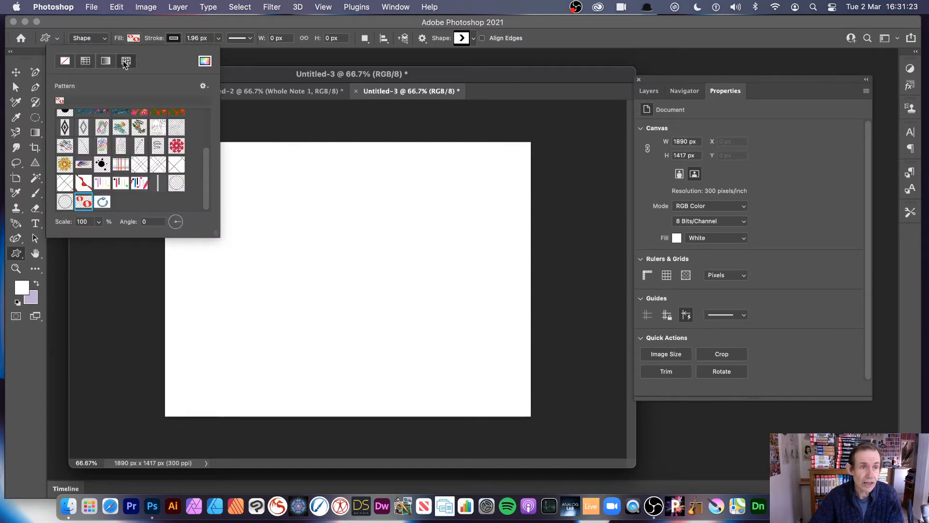
pyautogui.click(104, 202)
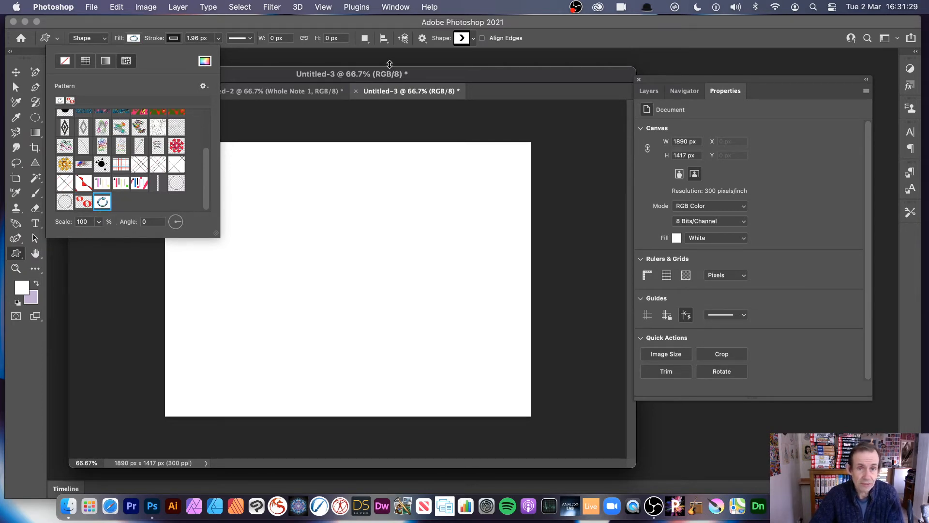
pyautogui.click(425, 74)
pyautogui.moveTo(217, 169); pyautogui.dragTo(489, 387)
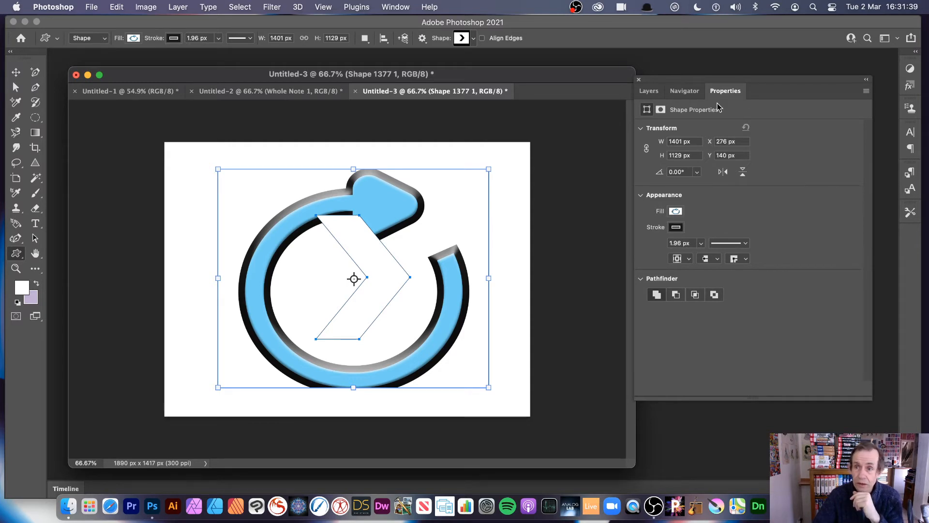
# Set the scale of the chevron shape's circular arrow pattern fill to 12%
pyautogui.click(392, 7)
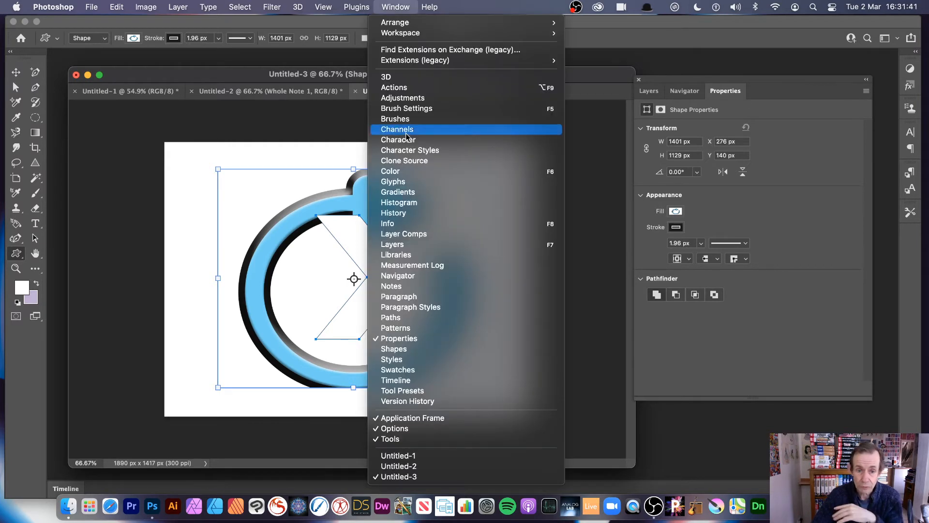
pyautogui.click(793, 128)
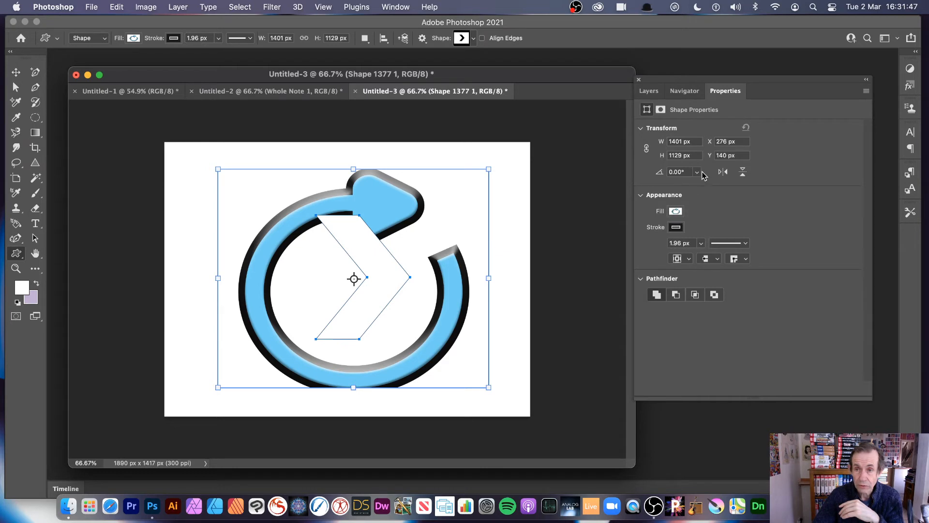
pyautogui.click(677, 212)
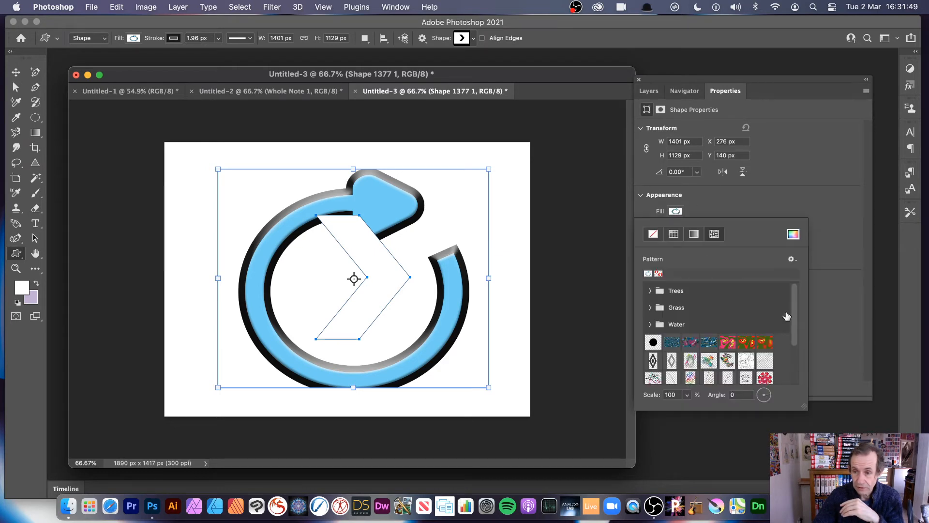
pyautogui.scroll(-5, 798, 313)
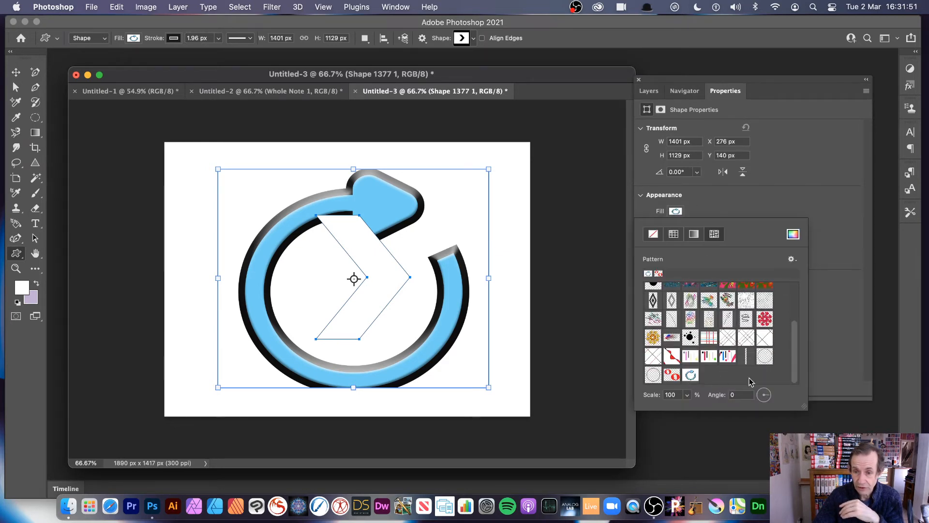
pyautogui.click(687, 396)
pyautogui.moveTo(691, 408); pyautogui.dragTo(684, 407)
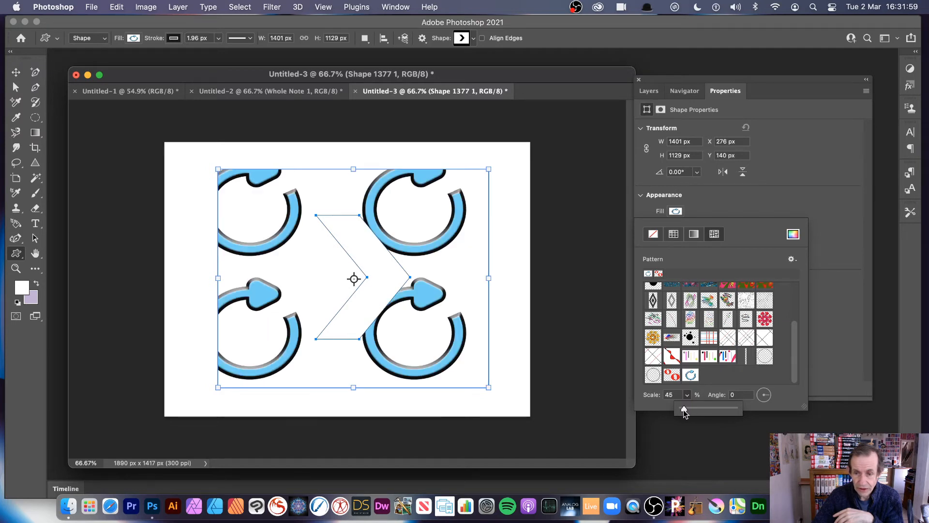
pyautogui.moveTo(683, 409); pyautogui.dragTo(682, 409)
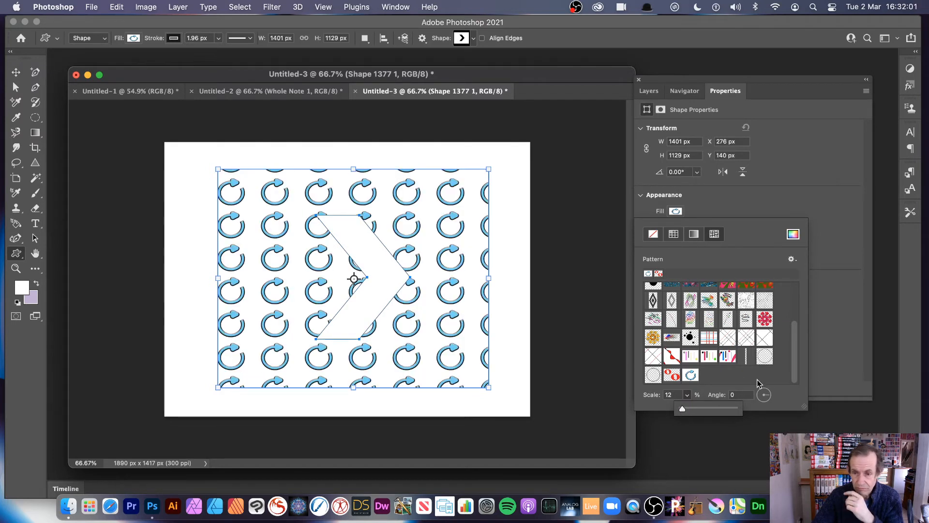
pyautogui.click(835, 370)
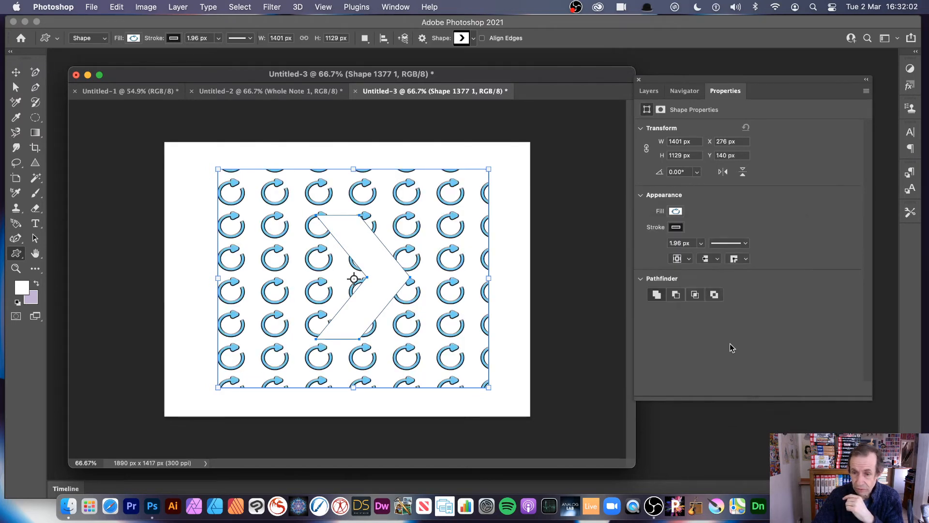
# Set the angle of the chevron shape's pattern fill to -38 degrees
pyautogui.click(677, 211)
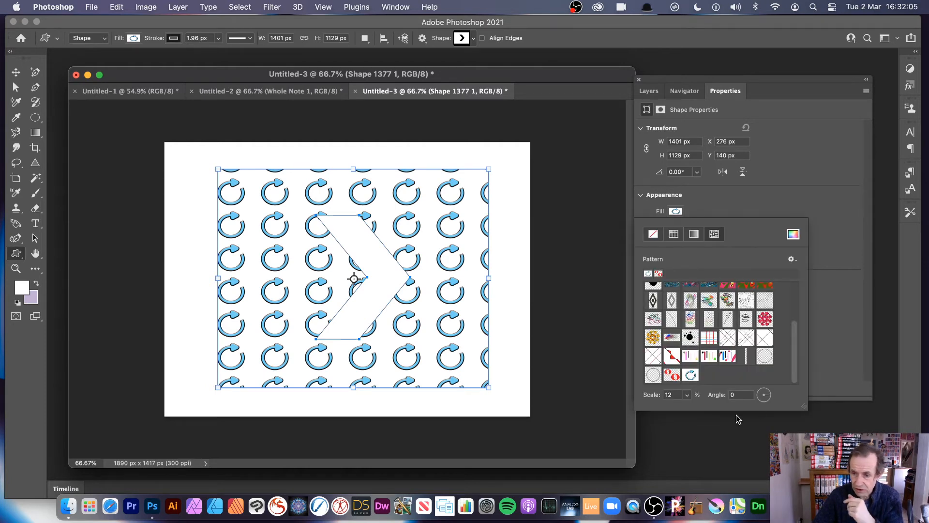
pyautogui.click(770, 401)
pyautogui.moveTo(770, 398); pyautogui.dragTo(771, 400)
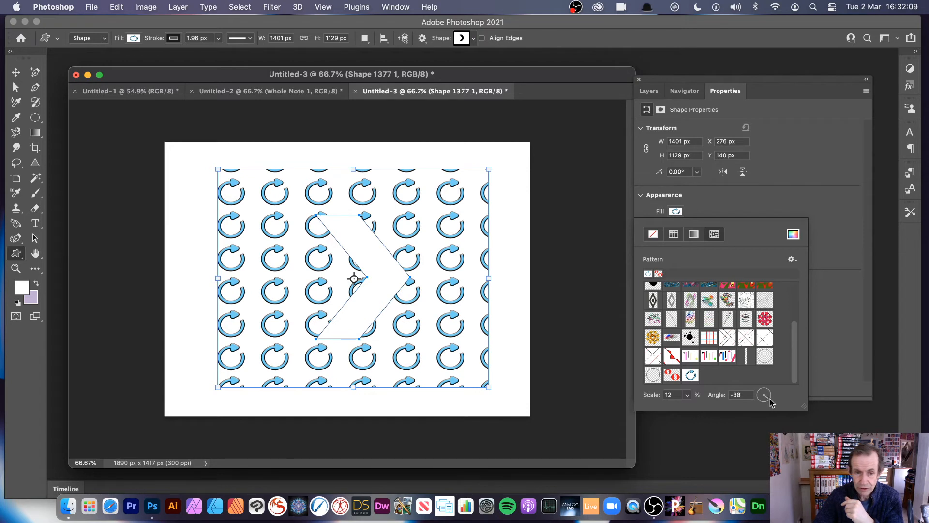
pyautogui.click(749, 396)
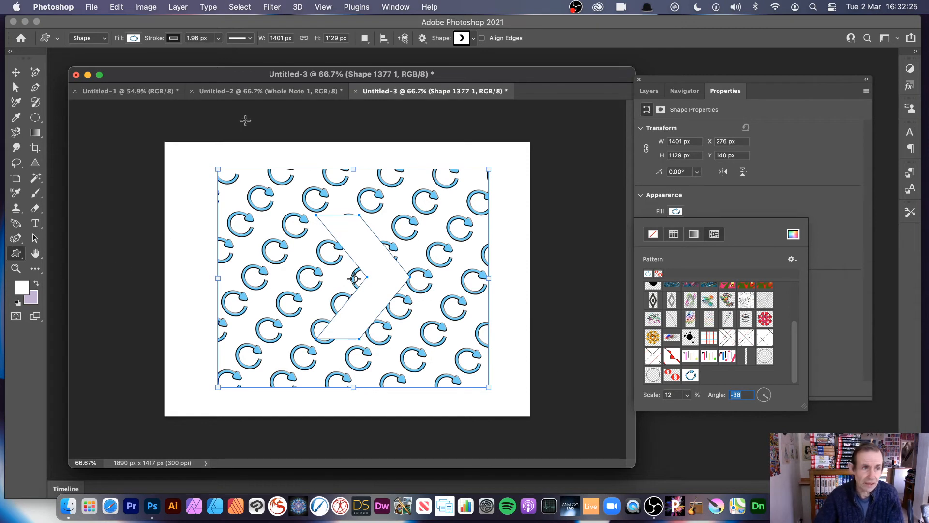
# Add a Pattern Overlay layer style to the chevron shape and choose the circular arrow pattern for it
pyautogui.click(16, 73)
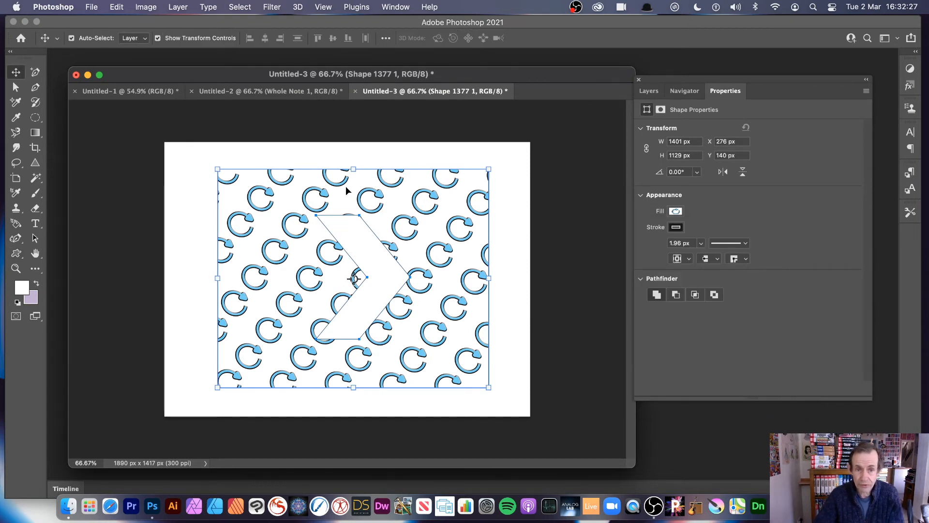
pyautogui.click(176, 8)
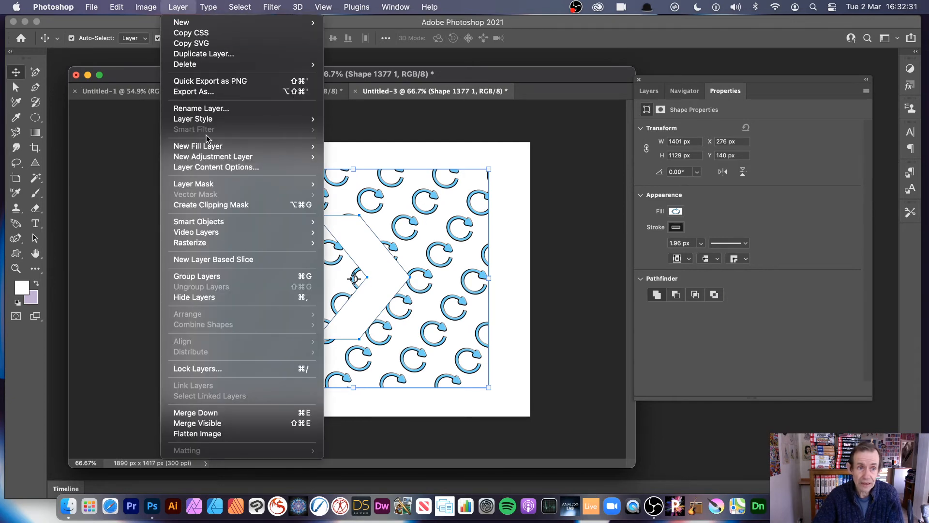
pyautogui.moveTo(210, 125)
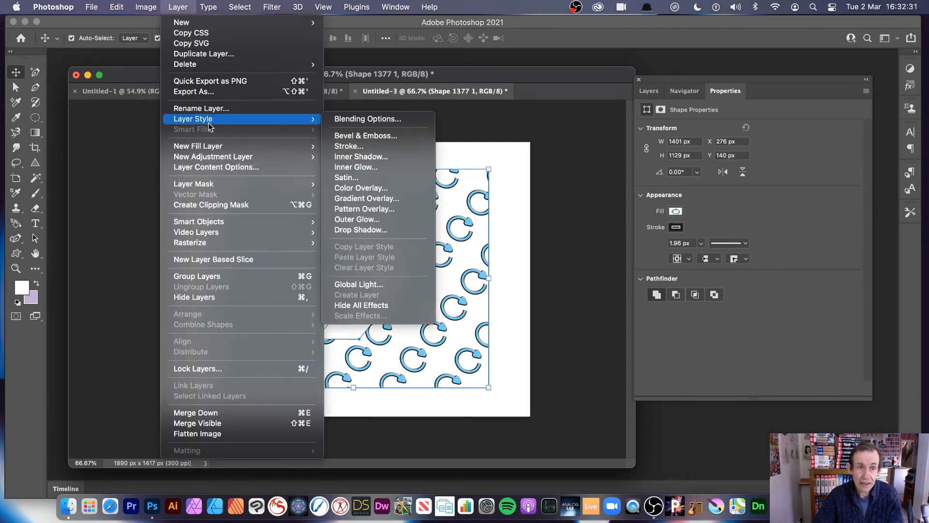
pyautogui.click(388, 211)
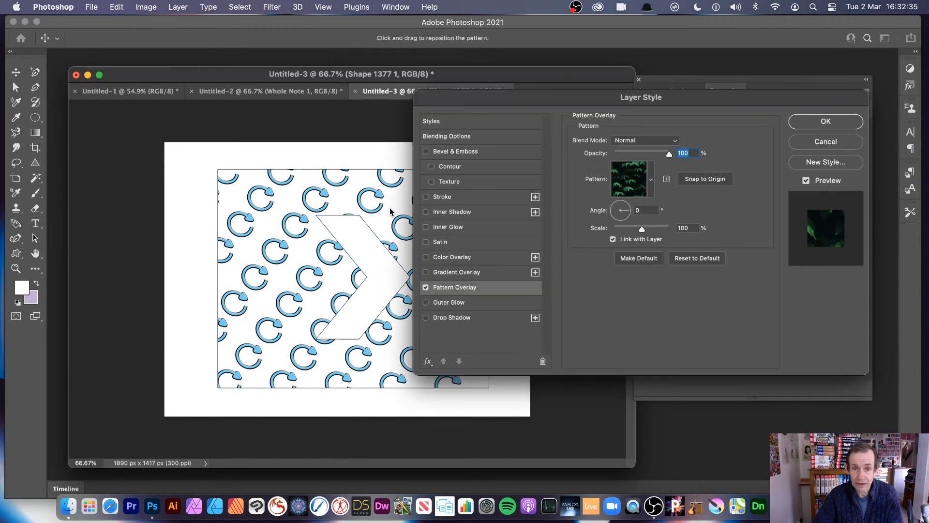
pyautogui.moveTo(635, 99); pyautogui.dragTo(661, 124)
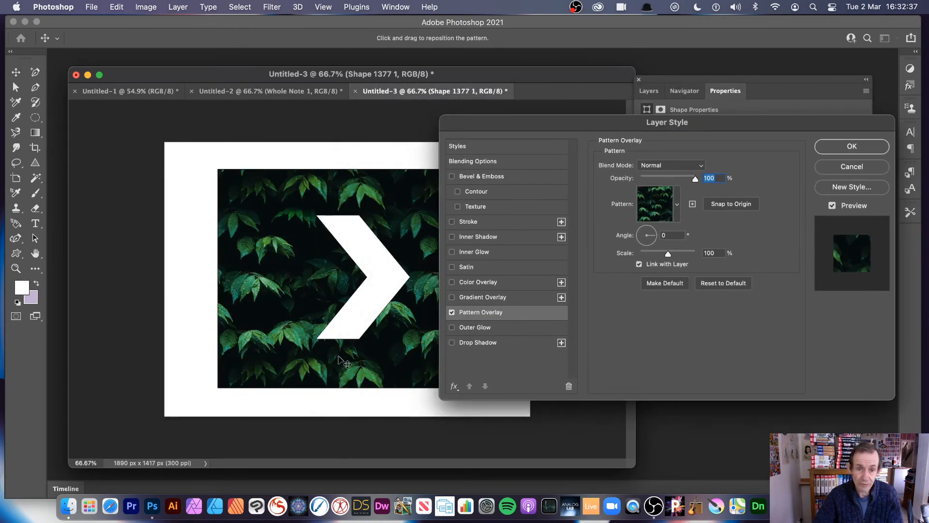
pyautogui.click(677, 204)
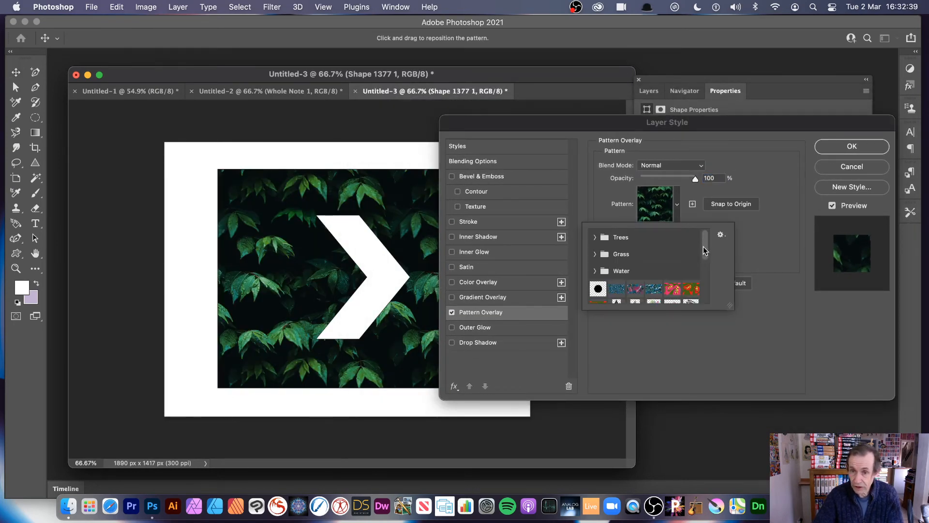
pyautogui.moveTo(707, 251); pyautogui.dragTo(709, 298)
pyautogui.click(618, 294)
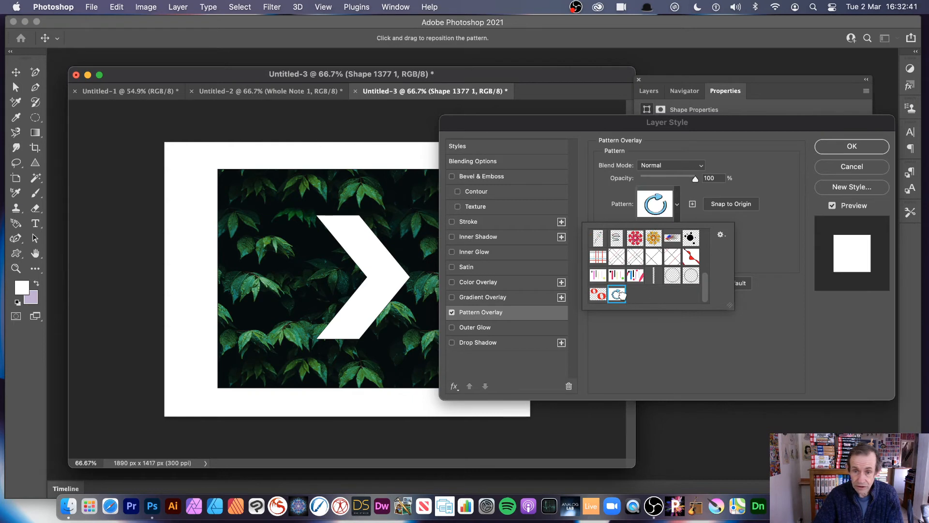
# Set the scale of the chevron shape's pattern overlay to 41% and reposition the overlay's circular arrows within the shape
pyautogui.click(735, 361)
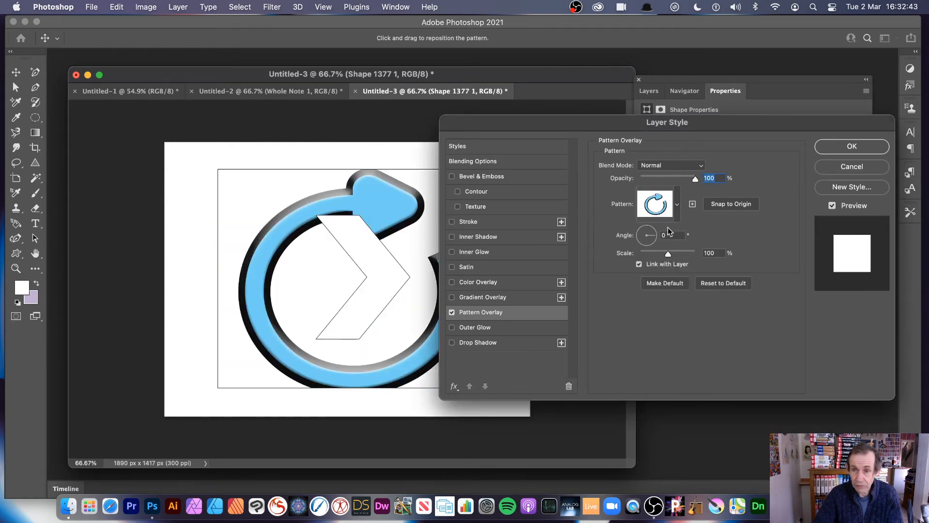
pyautogui.moveTo(668, 253); pyautogui.dragTo(653, 253)
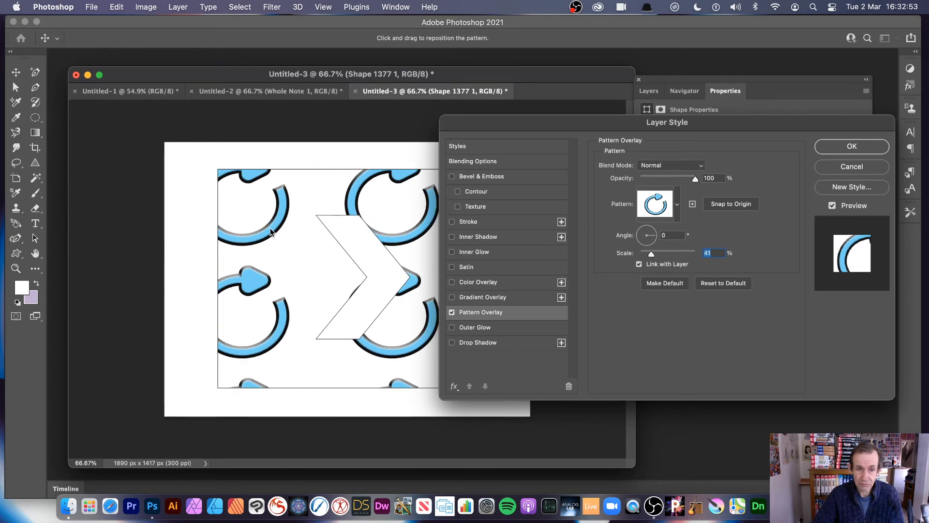
pyautogui.moveTo(273, 233); pyautogui.dragTo(326, 270)
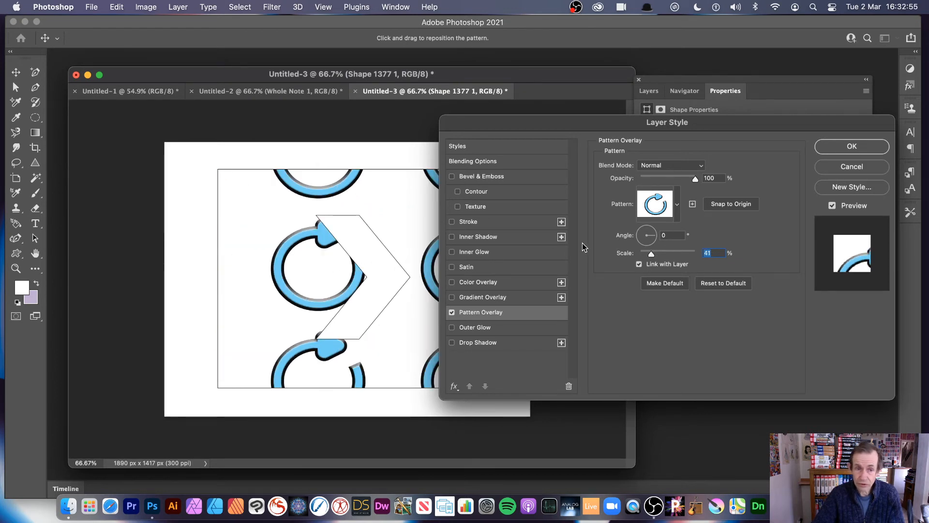
# Set the pattern overlay's blend mode to Difference and apply the layer style to the chevron shape
pyautogui.click(666, 167)
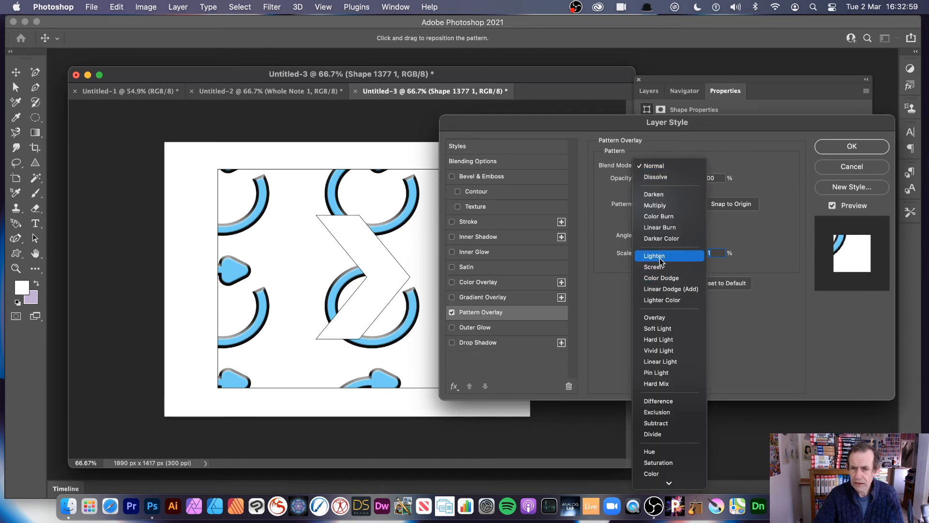
pyautogui.click(666, 401)
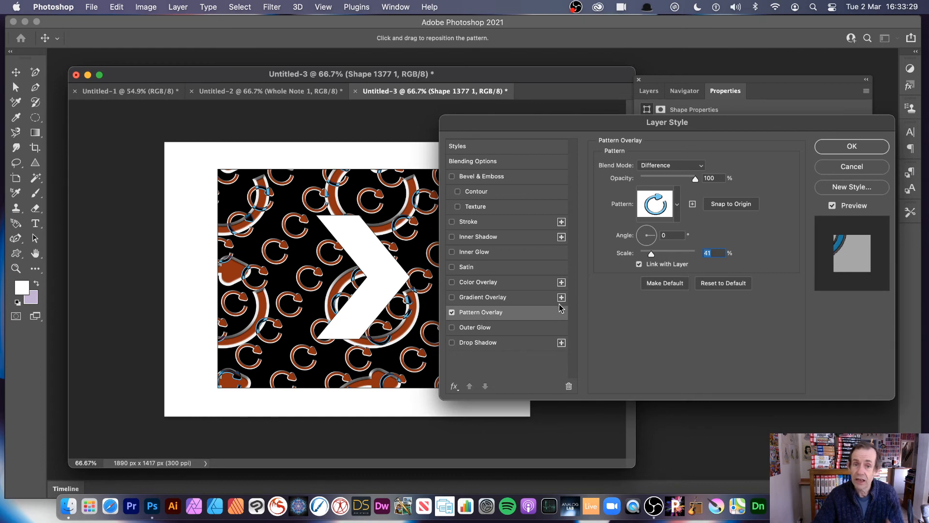
pyautogui.click(853, 146)
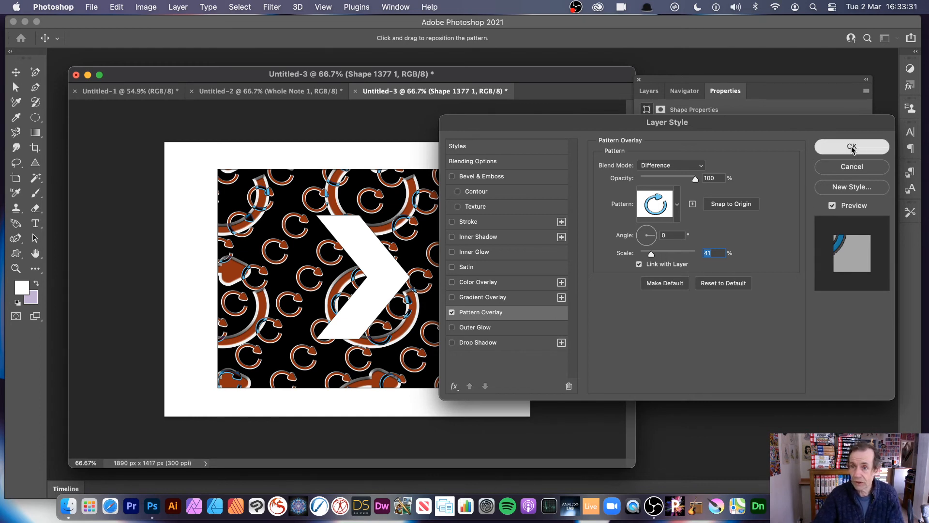
pyautogui.click(176, 6)
pyautogui.moveTo(187, 222)
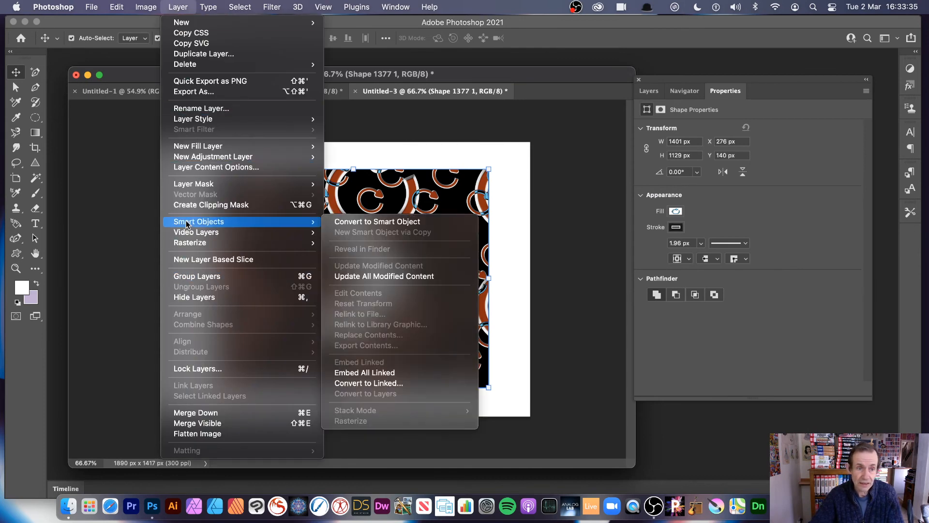
pyautogui.click(332, 222)
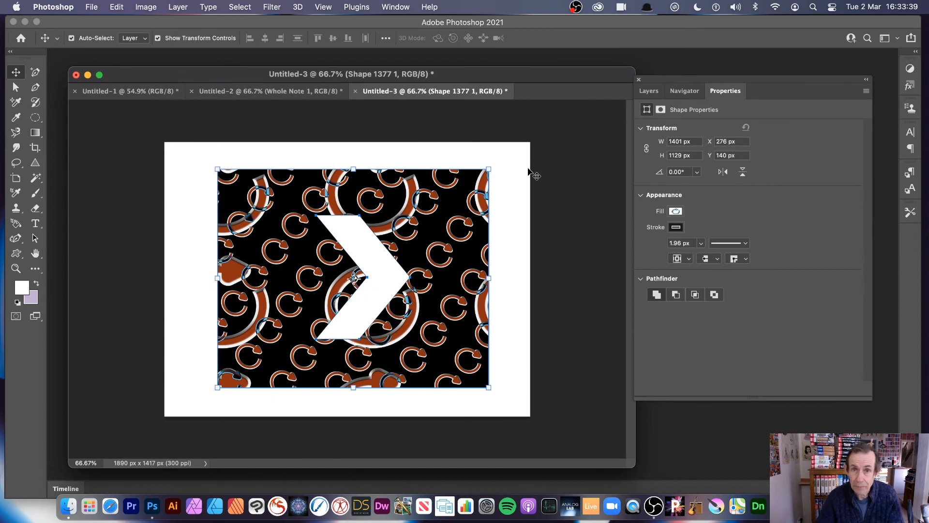